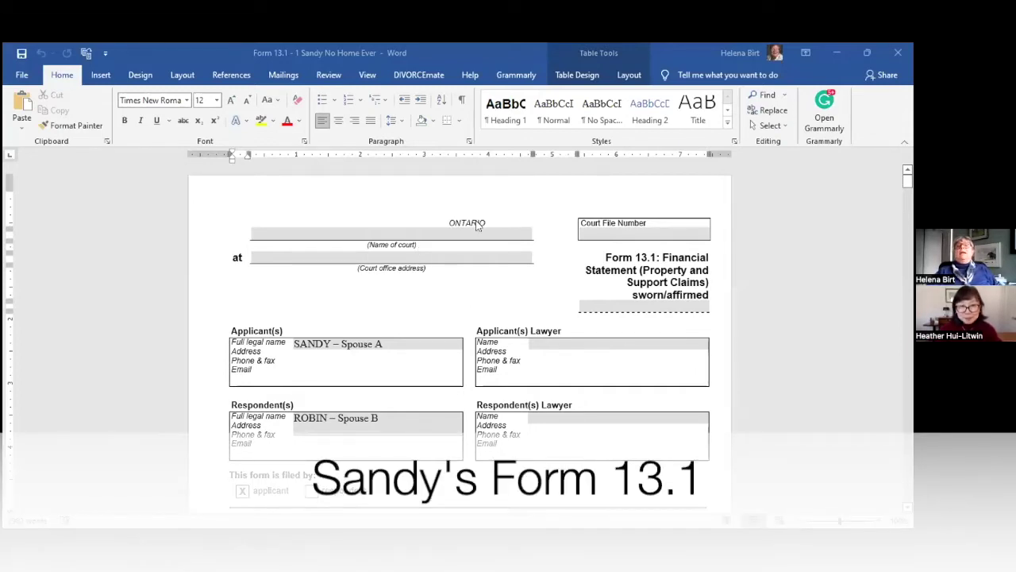
# Review the first page of Form 13.1, covering the party details, filing party, instructions, and declarant's name and residence.
pyautogui.scroll(-1, 464, 269)
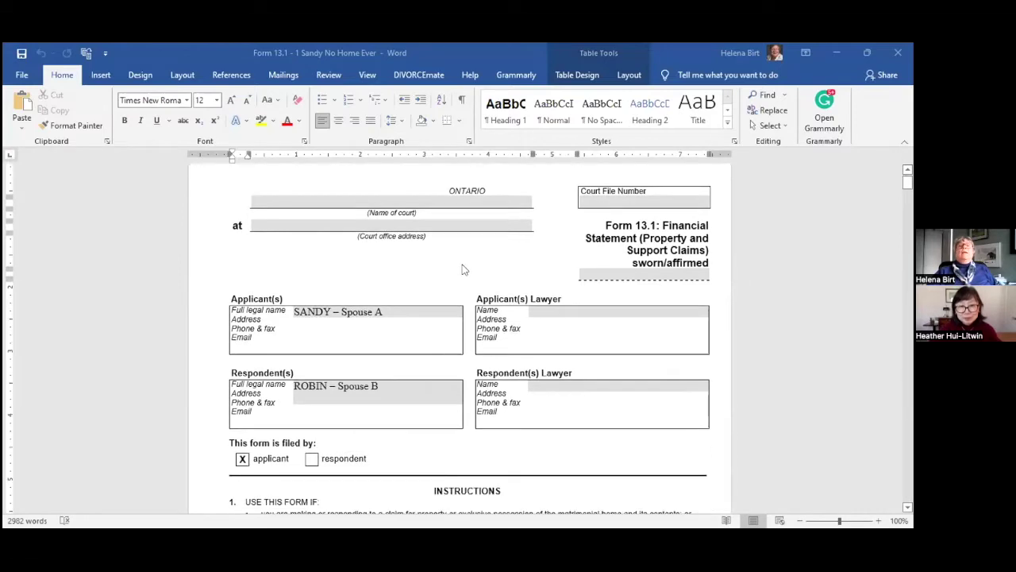
pyautogui.scroll(-1, 345, 314)
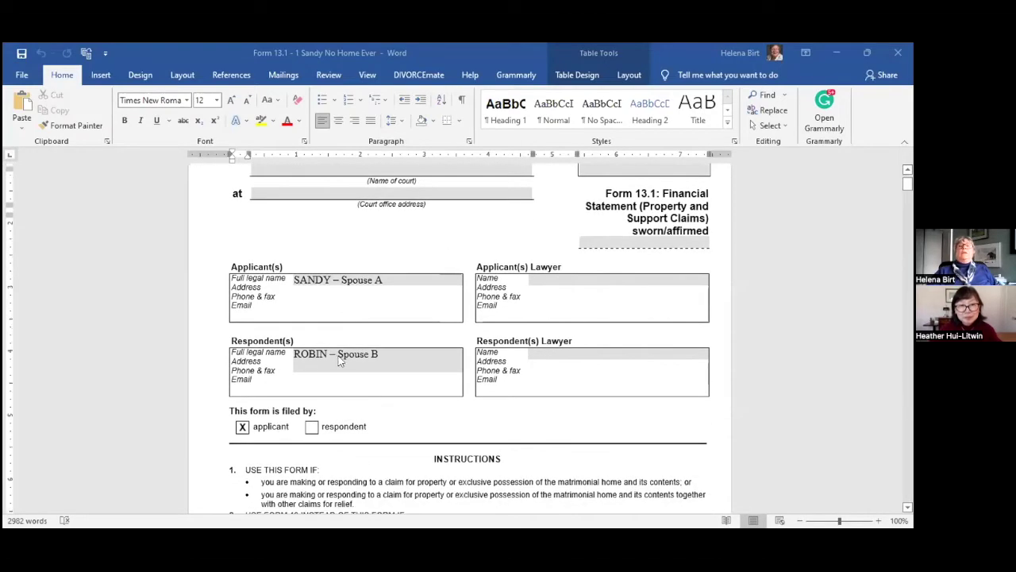
pyautogui.scroll(-3, 324, 355)
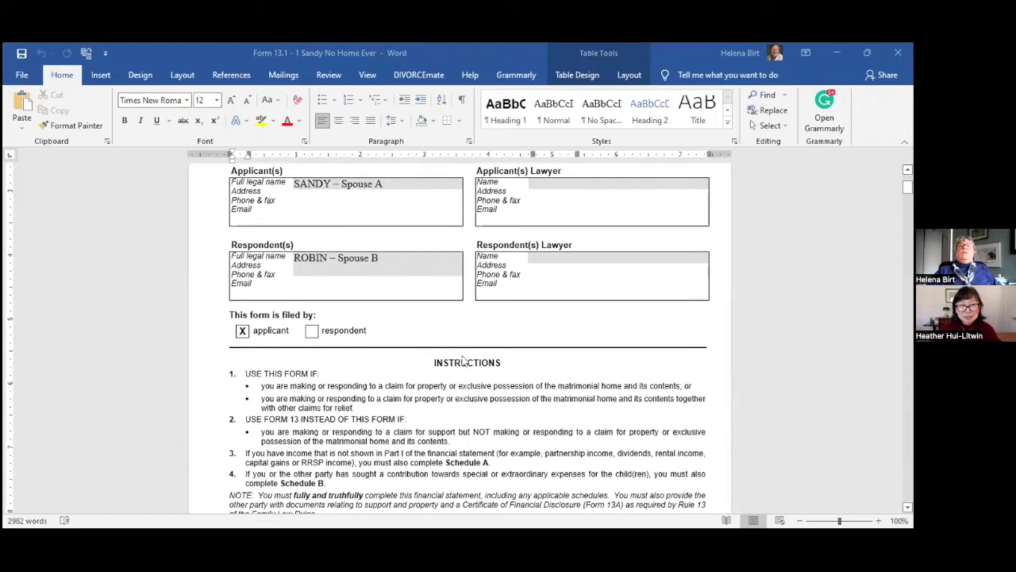
pyautogui.scroll(-4, 461, 362)
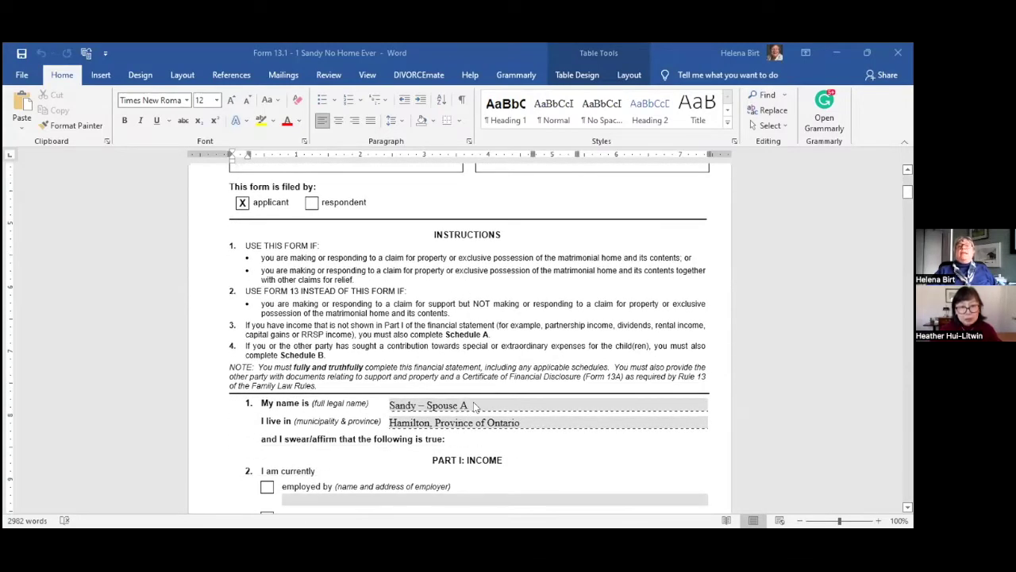
pyautogui.scroll(-4, 556, 381)
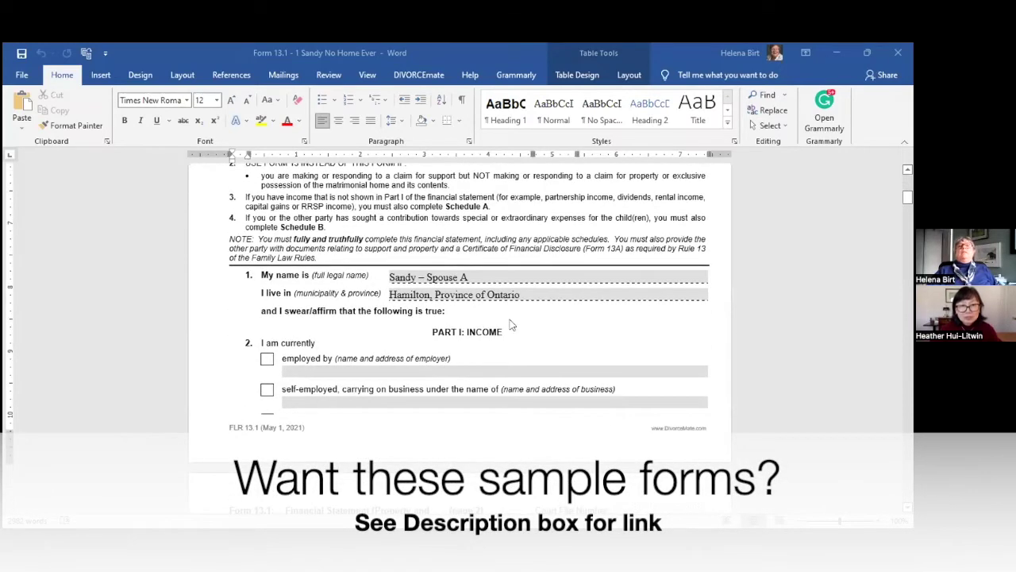
# Skim the income section, Part 2 expenses and Part 3 on other income earners in the home.
pyautogui.scroll(-10, 526, 327)
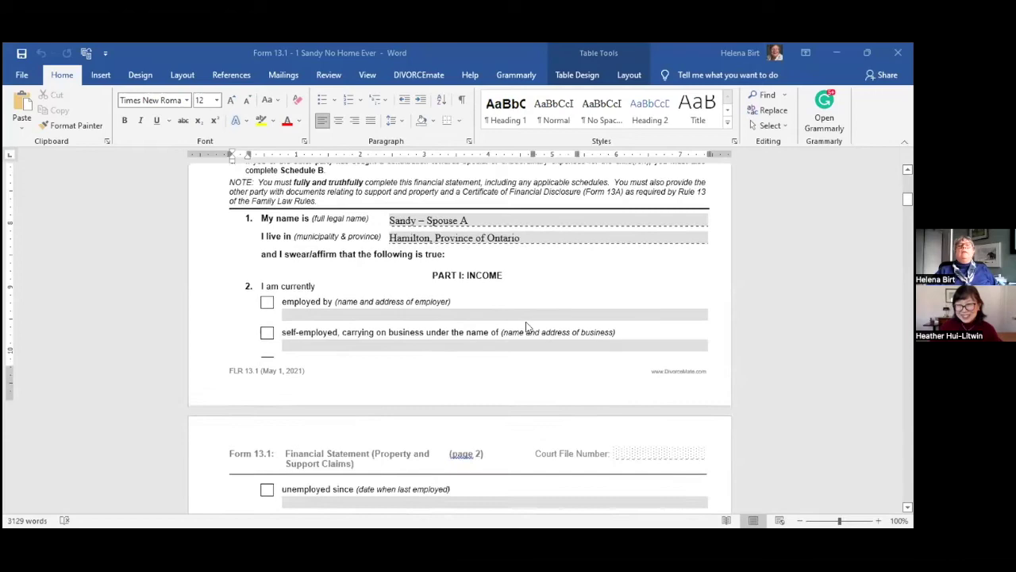
pyautogui.scroll(-10, 524, 340)
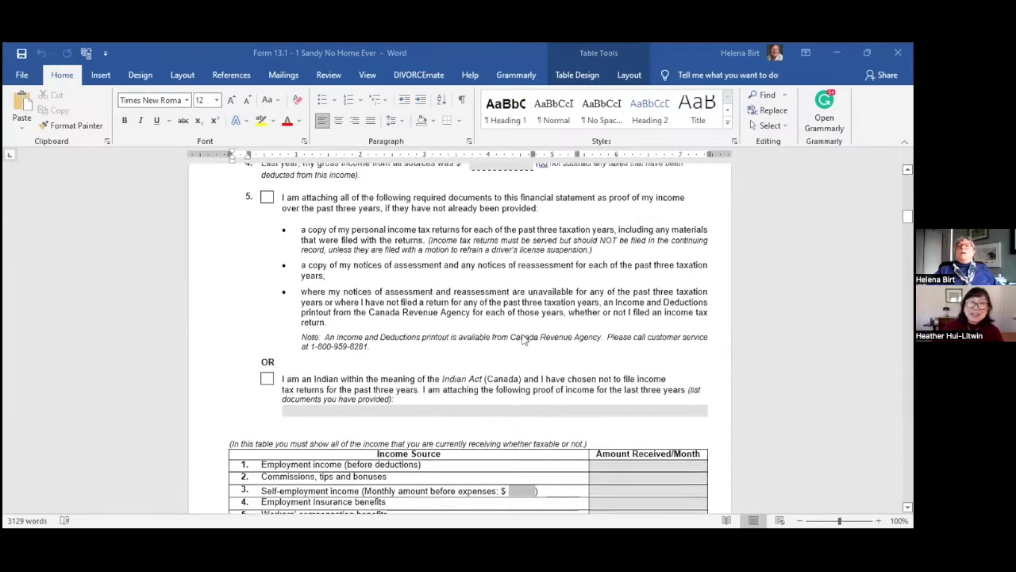
pyautogui.scroll(-10, 520, 345)
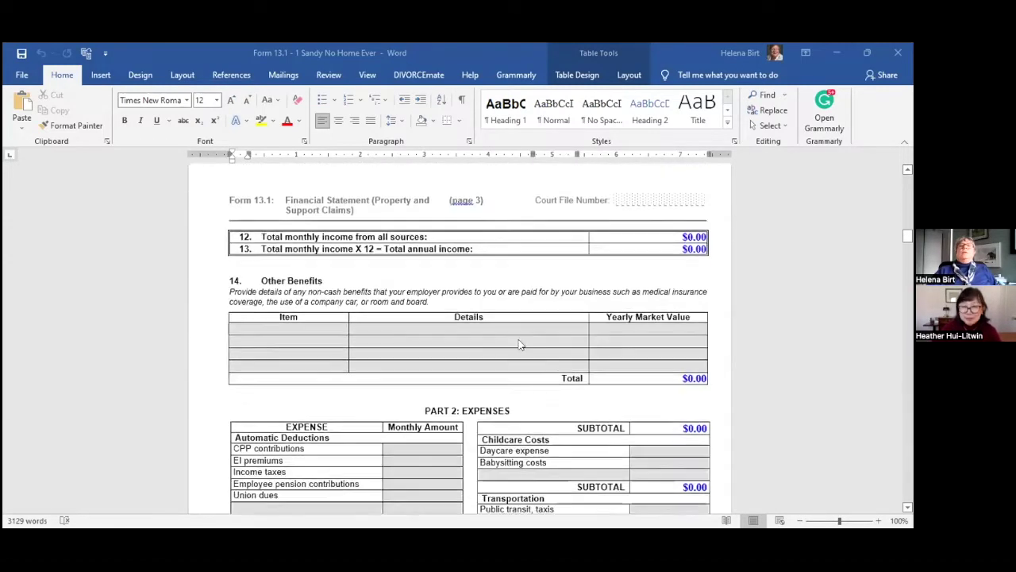
pyautogui.scroll(-10, 520, 345)
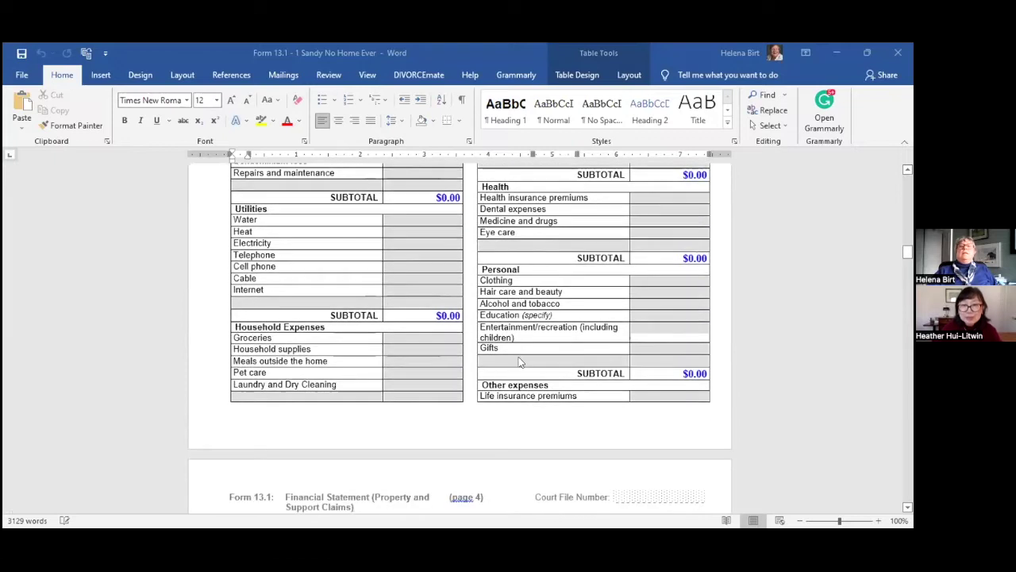
pyautogui.scroll(1, 501, 247)
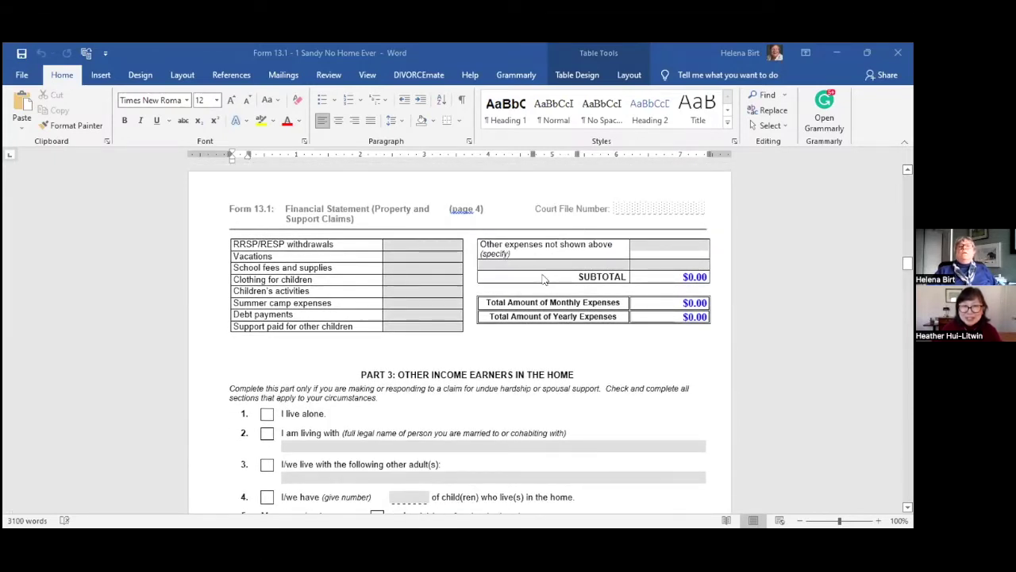
pyautogui.scroll(-4, 538, 266)
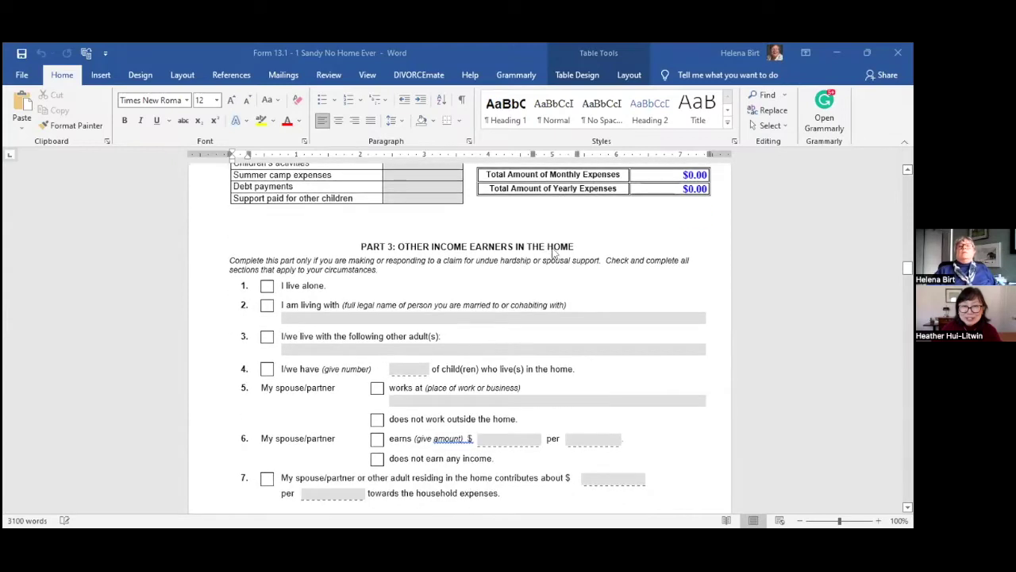
# Examine the marriage and valuation dates in Part 4 and the matrimonial home entry in Part 4(a): Land.
pyautogui.scroll(-8, 554, 248)
pyautogui.scroll(-3, 556, 267)
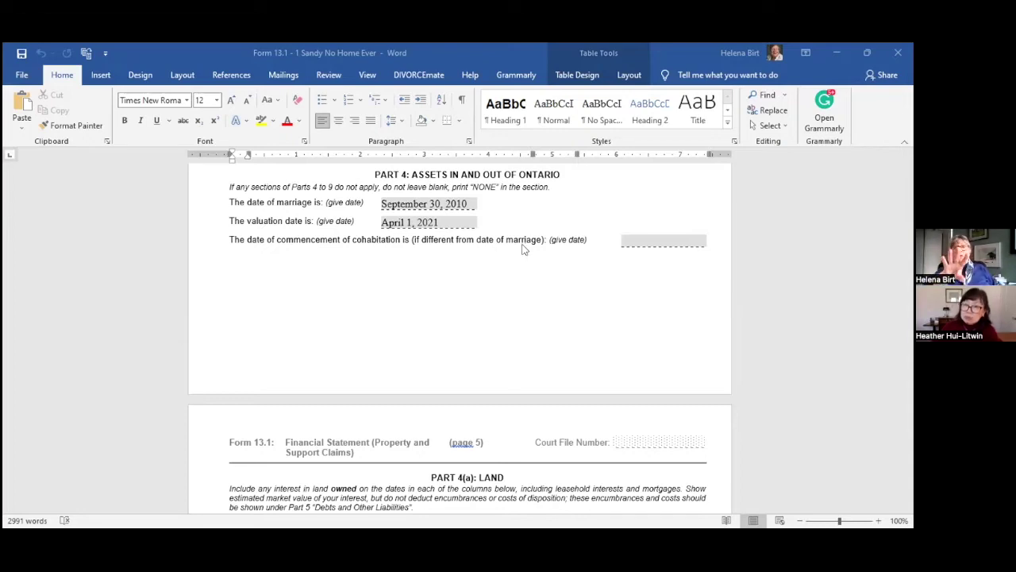
pyautogui.scroll(-2, 523, 249)
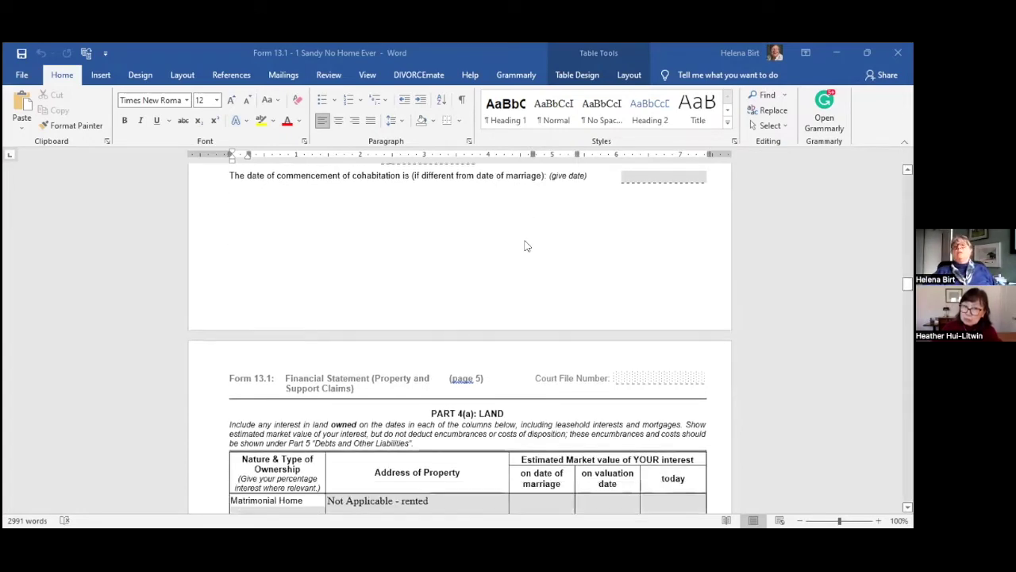
pyautogui.scroll(-4, 530, 258)
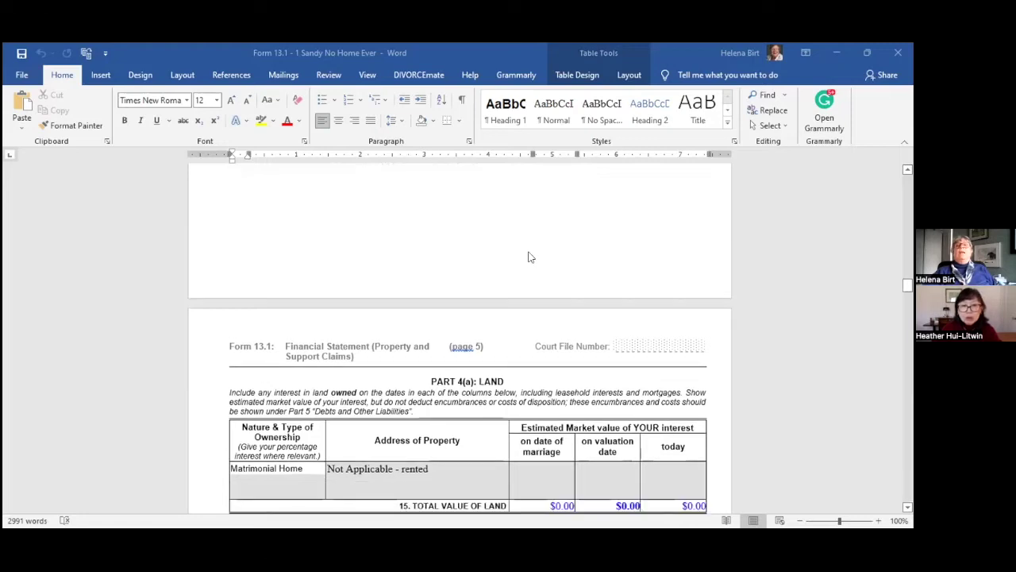
pyautogui.scroll(-1, 530, 257)
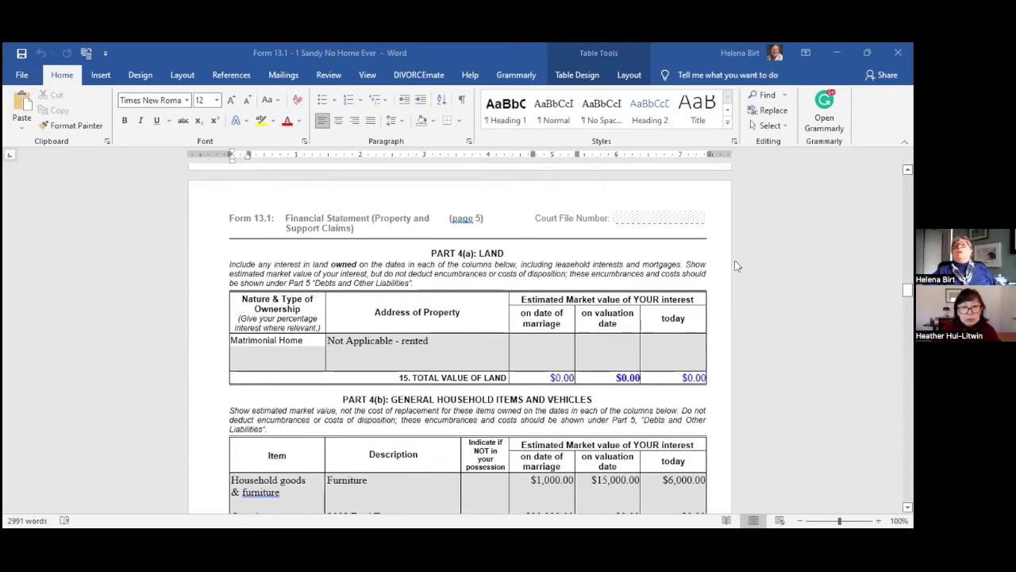
pyautogui.scroll(-1, 408, 302)
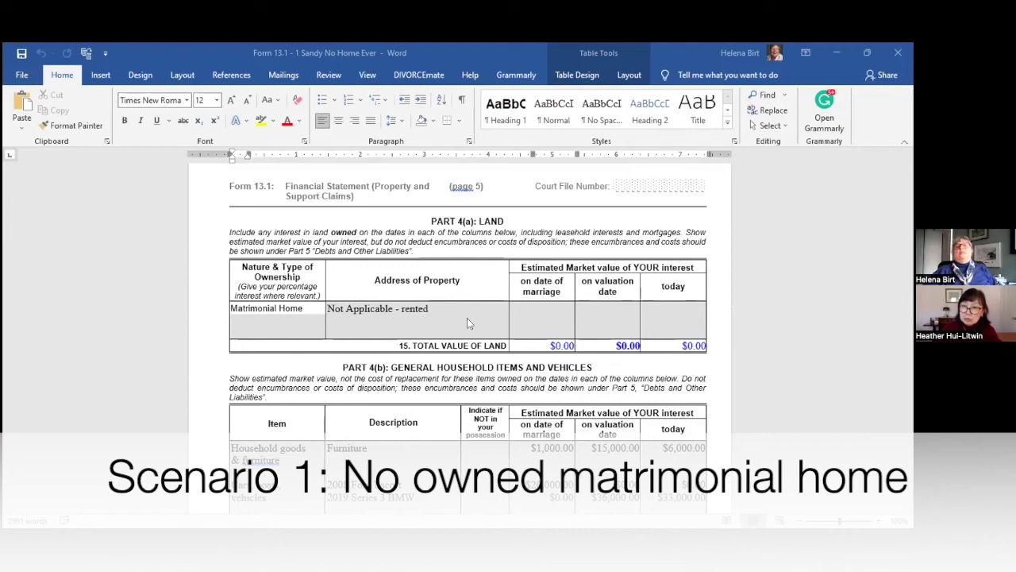
pyautogui.scroll(-2, 457, 303)
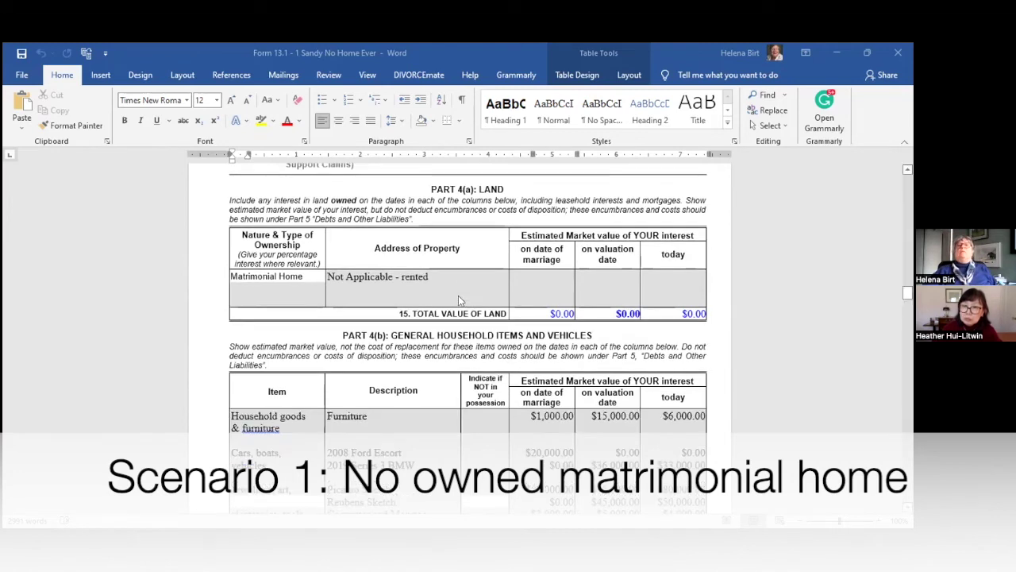
# Read the Part 4(b) table of general household items and vehicles, comparing values across the three dates and their totals.
pyautogui.scroll(-1, 458, 283)
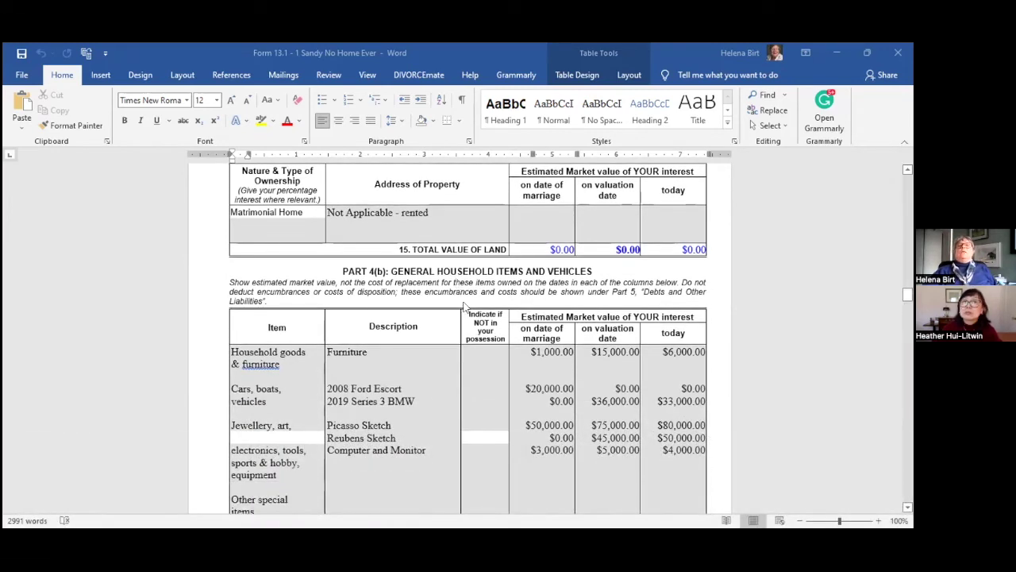
pyautogui.scroll(-1, 451, 284)
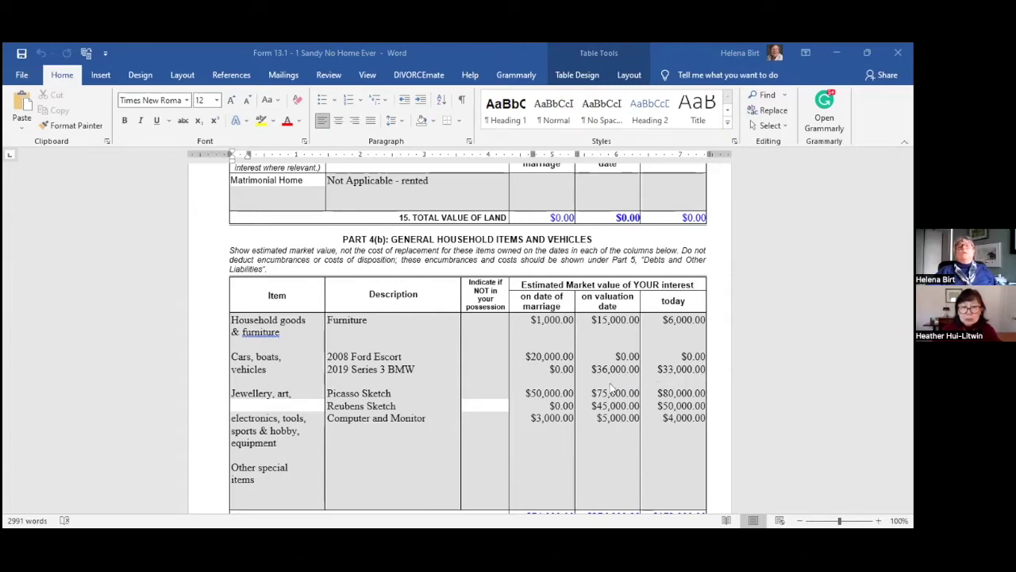
pyautogui.scroll(-1, 508, 389)
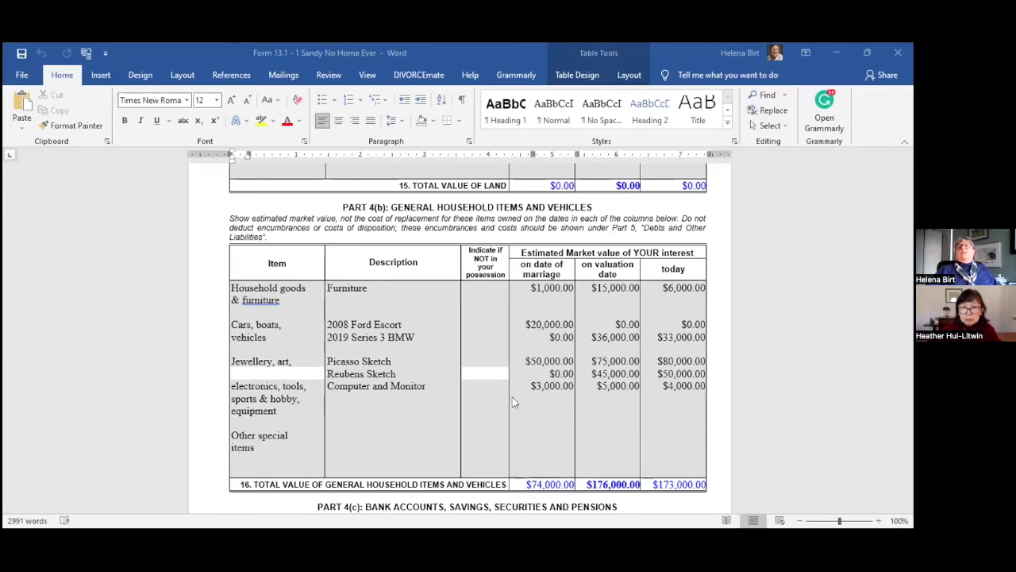
pyautogui.scroll(-1, 523, 400)
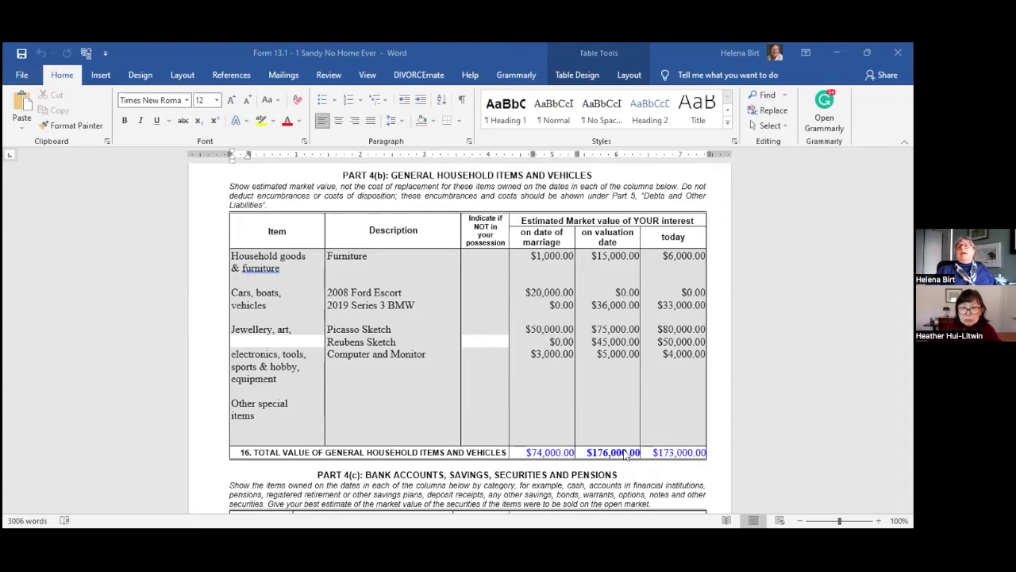
# Examine the Part 4(c) bank accounts, savings, securities and pensions, including the total in item 17.
pyautogui.scroll(-2, 618, 453)
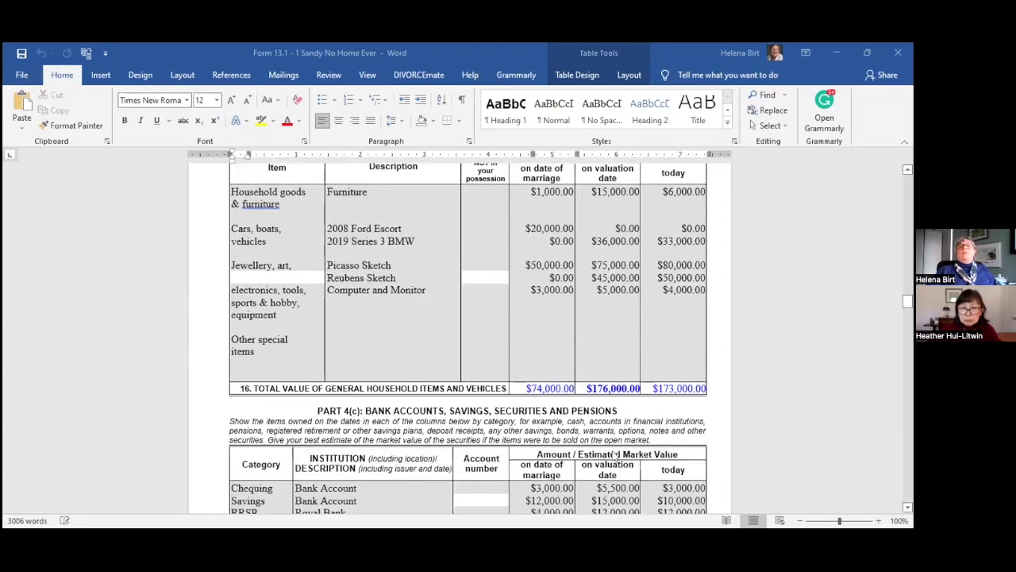
pyautogui.scroll(-4, 608, 456)
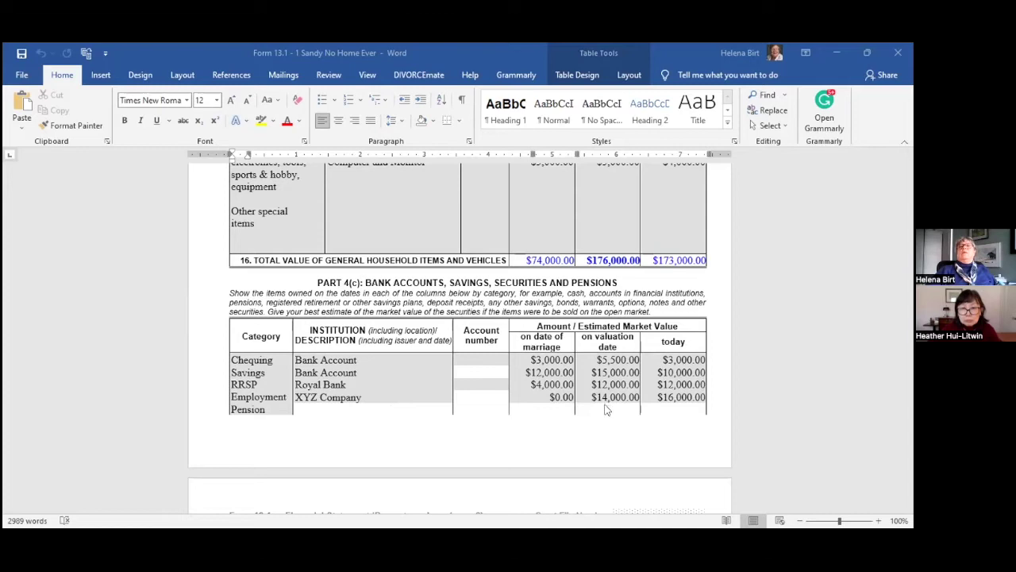
pyautogui.scroll(-3, 674, 411)
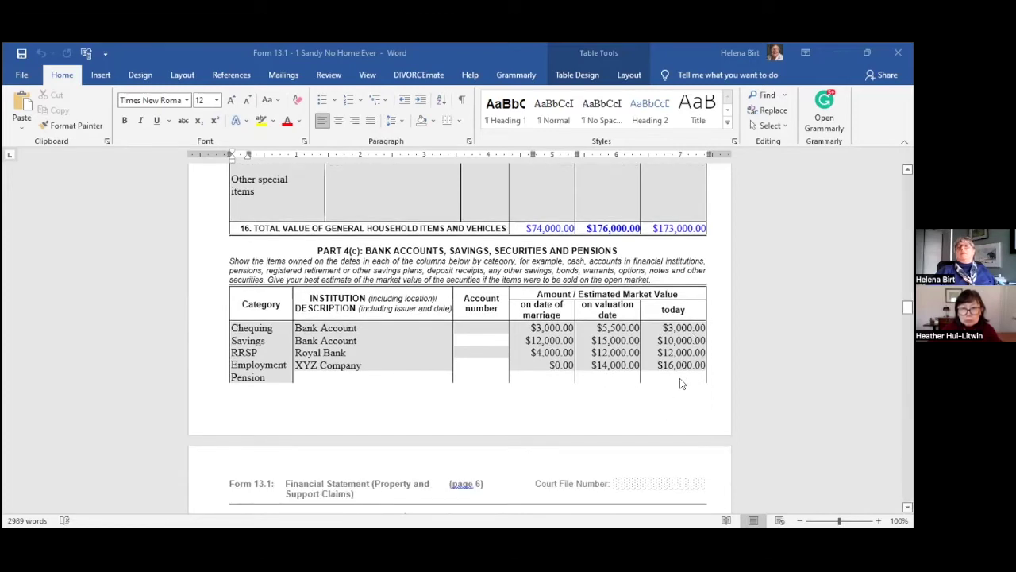
pyautogui.scroll(-2, 679, 388)
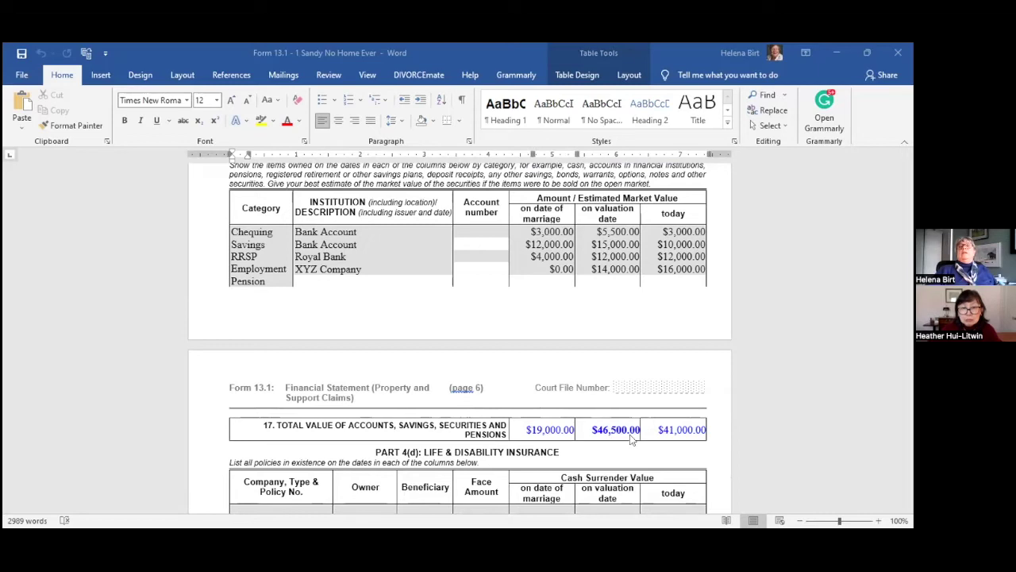
# Check Parts 4(d) to 4(g) on insurance, business interests, money owed and other property, plus the item 22 property total.
pyautogui.scroll(-1, 632, 439)
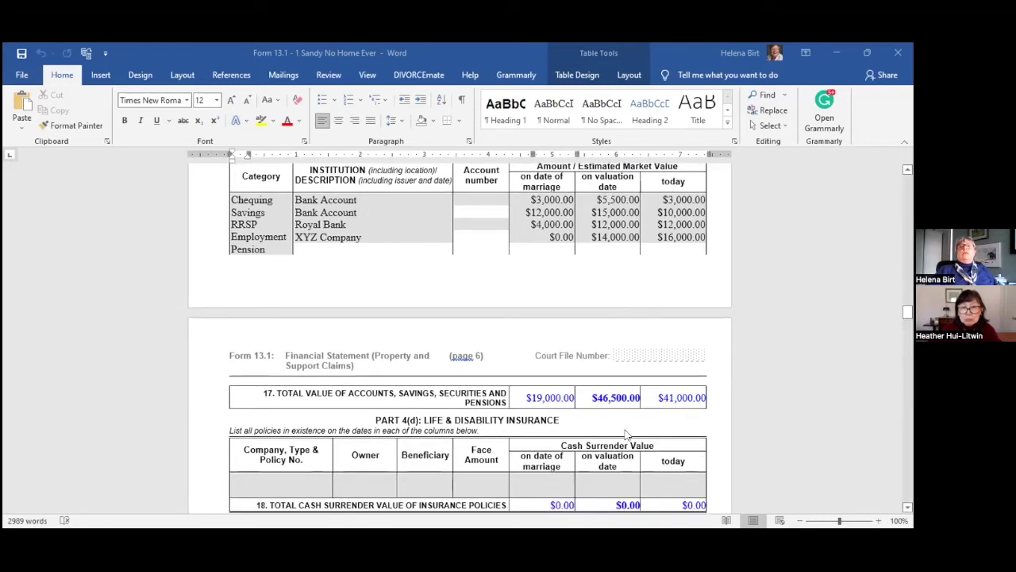
pyautogui.scroll(-1, 629, 437)
pyautogui.scroll(-1, 572, 410)
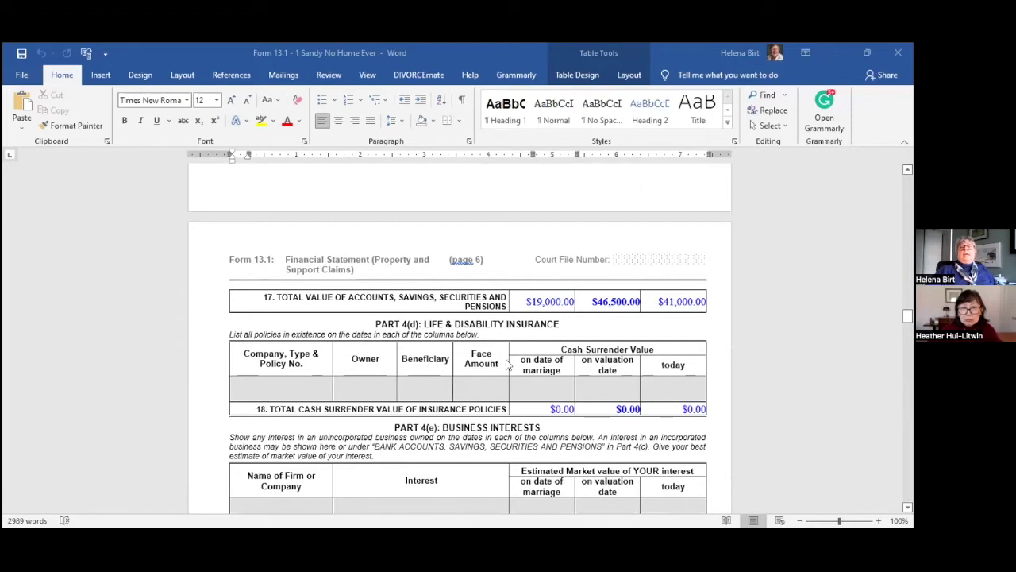
pyautogui.scroll(-1, 523, 364)
pyautogui.scroll(-1, 489, 328)
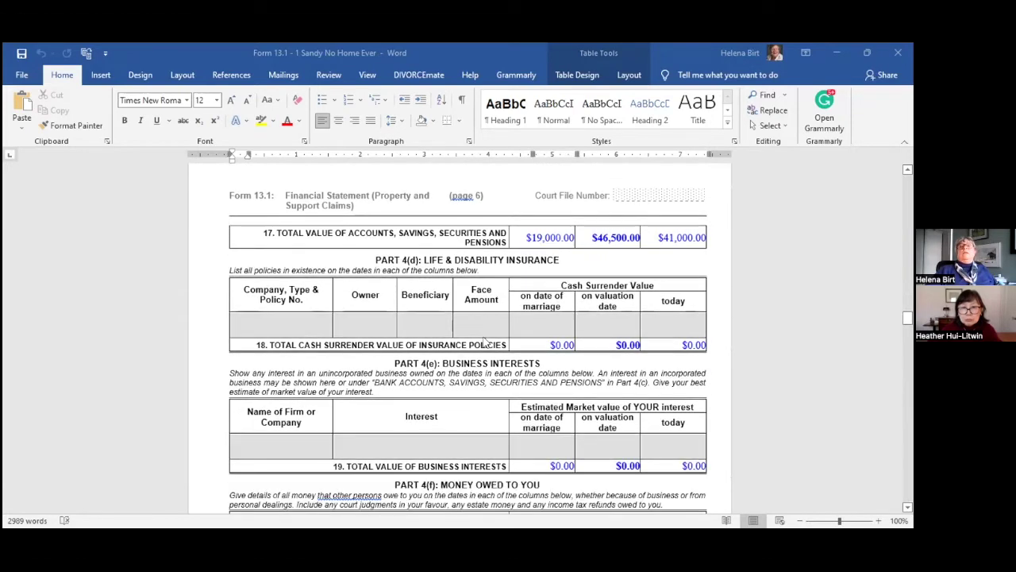
pyautogui.scroll(-1, 486, 349)
pyautogui.scroll(-4, 496, 383)
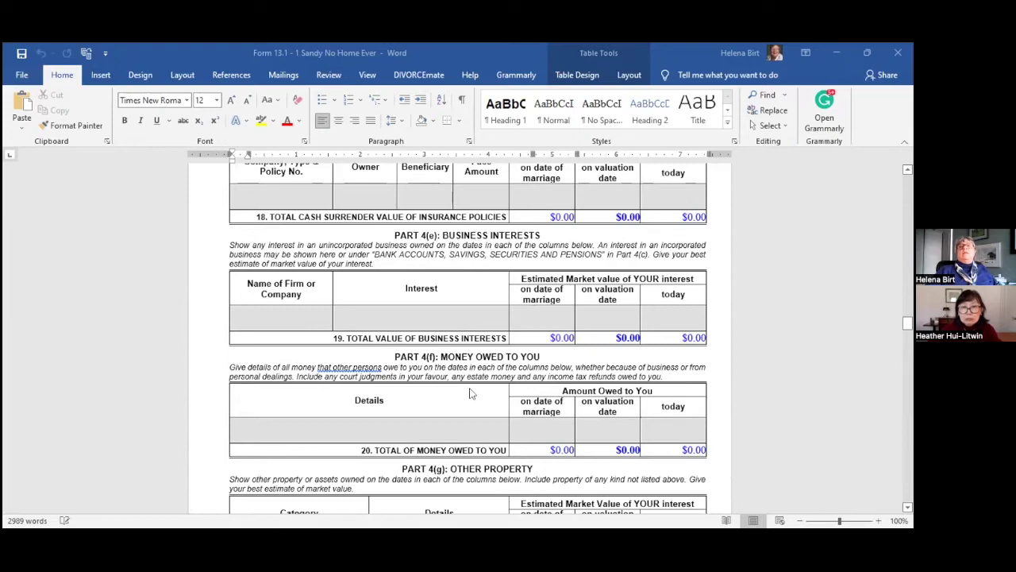
pyautogui.scroll(-4, 458, 373)
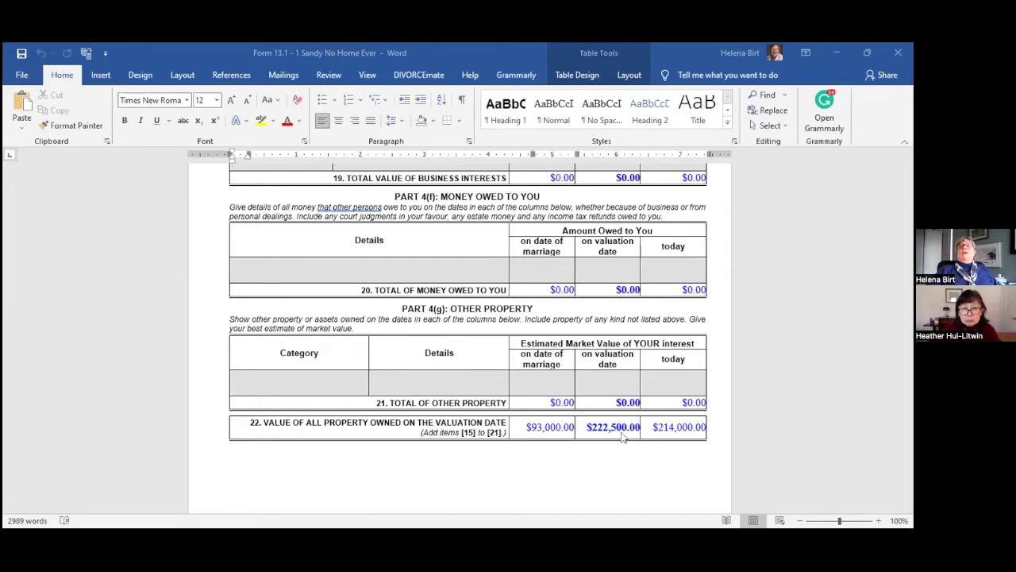
# Examine the Part 5 debts and other liabilities table, including the item 23 totals for each date.
pyautogui.scroll(-3, 623, 436)
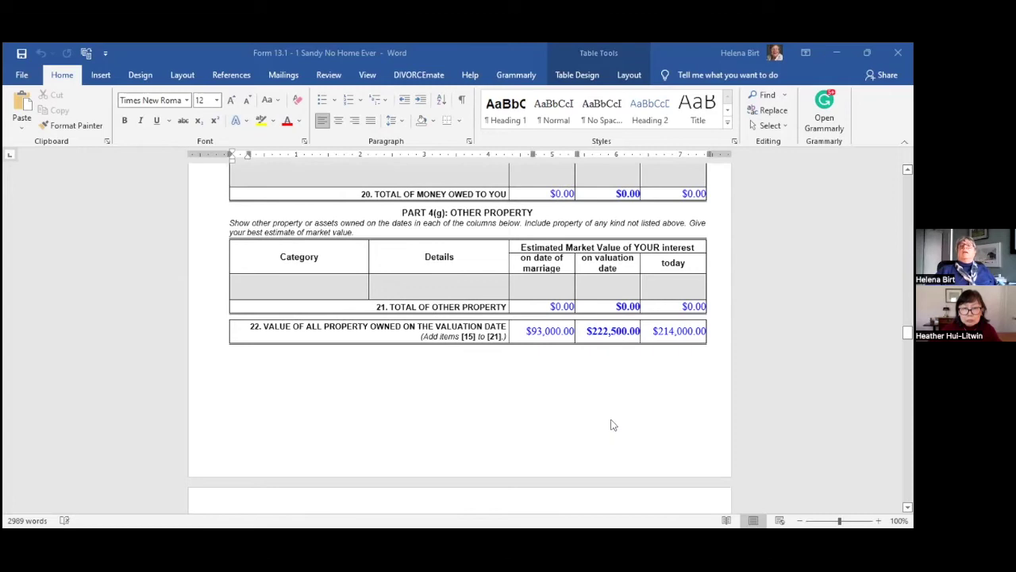
pyautogui.scroll(-4, 598, 394)
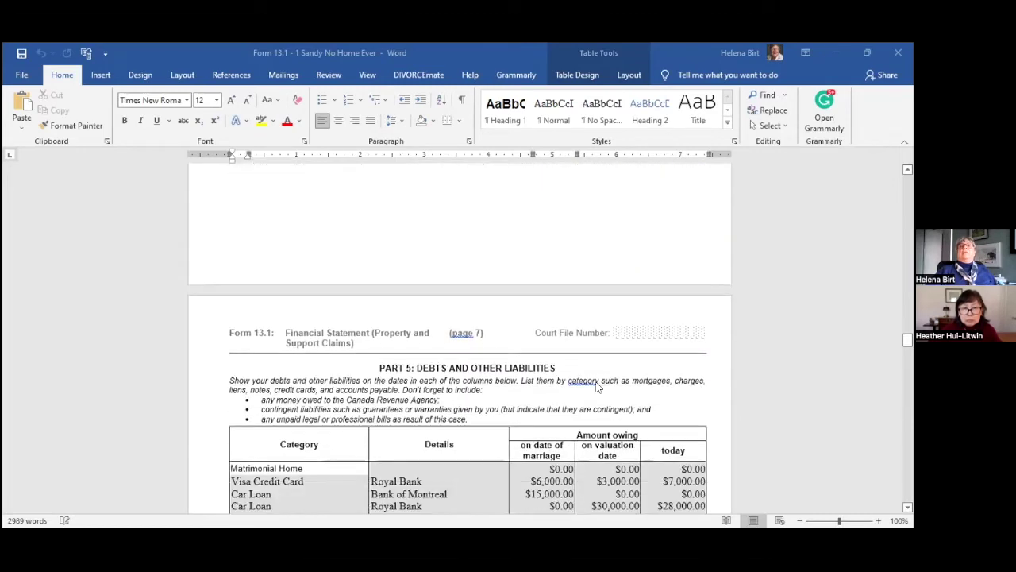
pyautogui.scroll(-2, 591, 382)
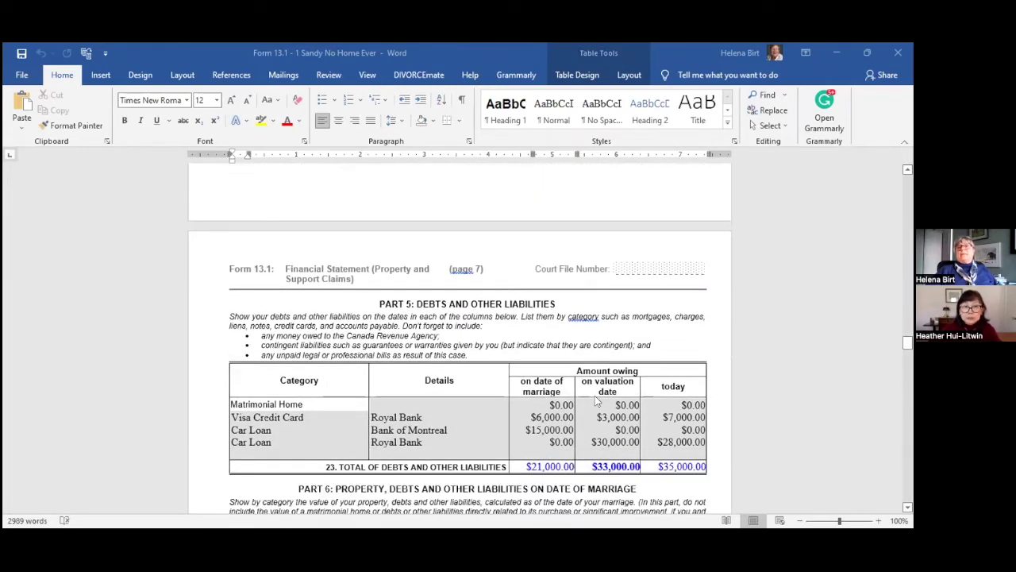
pyautogui.scroll(-1, 522, 344)
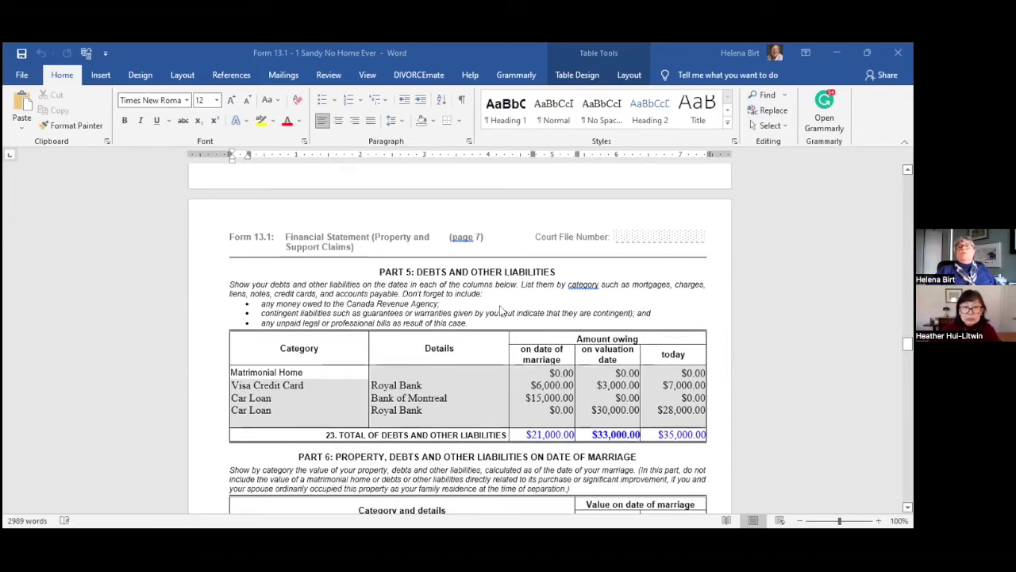
pyautogui.scroll(-1, 503, 321)
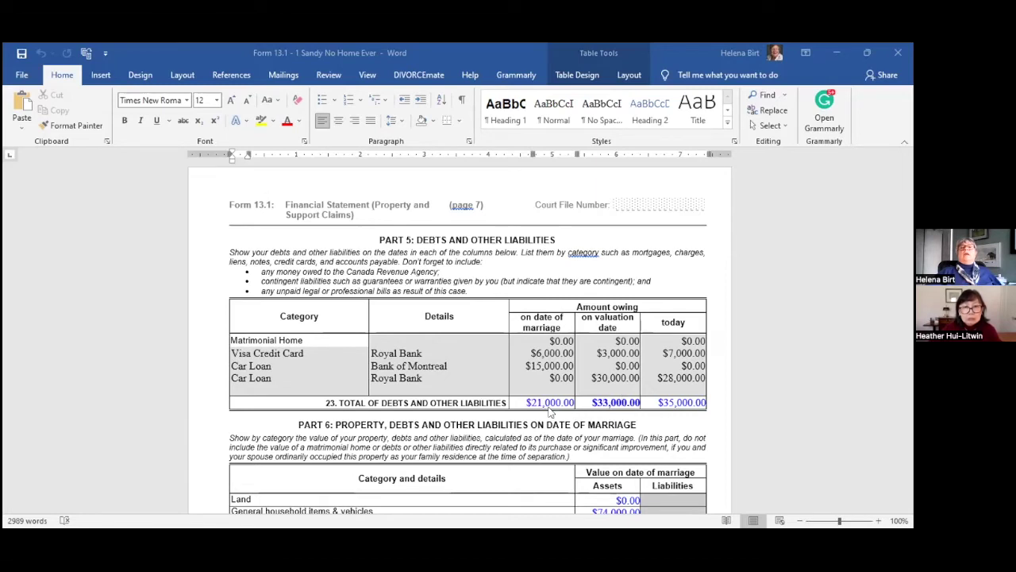
# Examine the Part 6 table of property and debts on the date of marriage, including the totals and items 24 and 25.
pyautogui.scroll(-1, 542, 395)
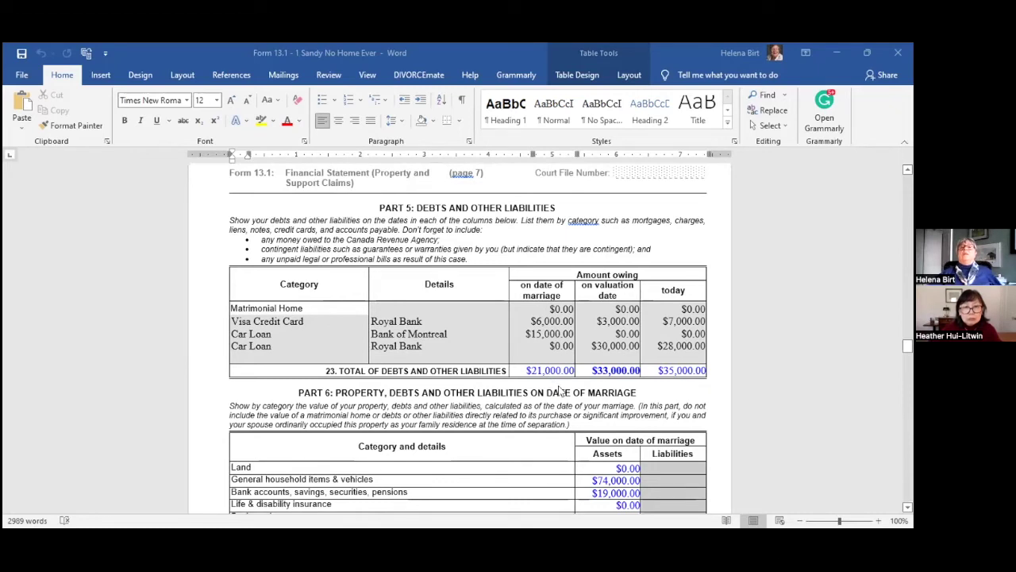
pyautogui.scroll(-1, 555, 393)
pyautogui.scroll(-1, 494, 393)
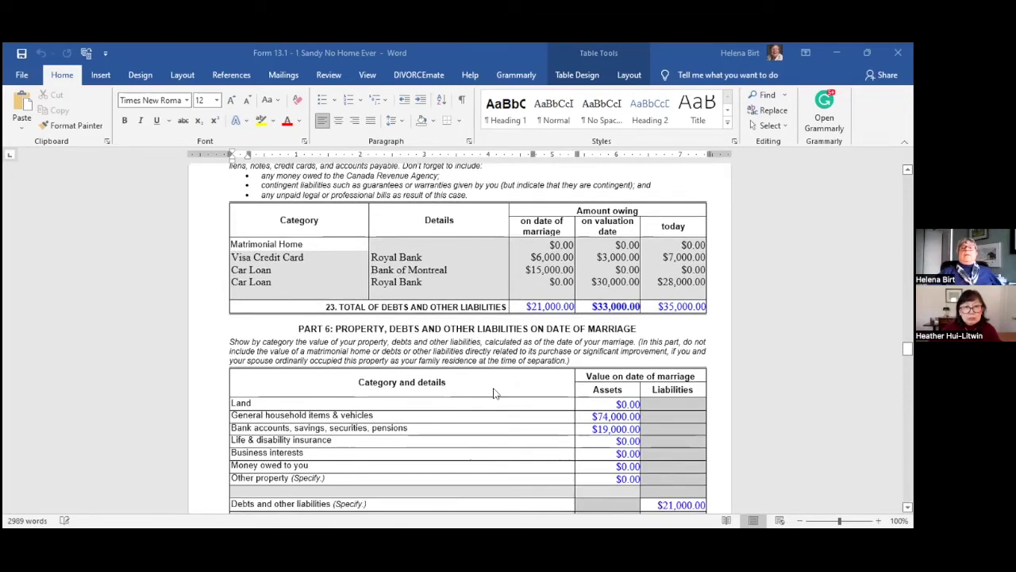
pyautogui.scroll(-1, 494, 392)
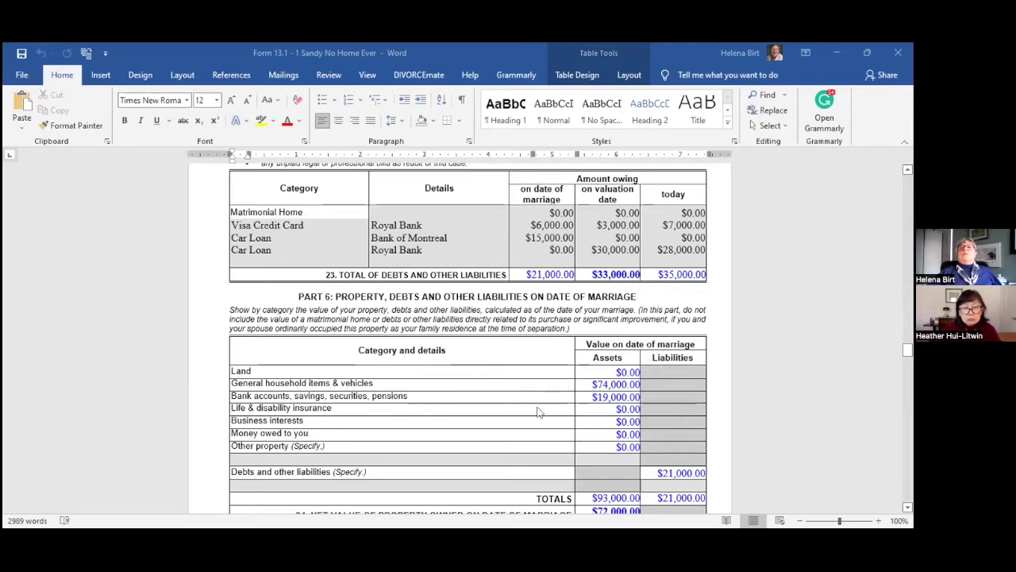
pyautogui.scroll(-1, 529, 368)
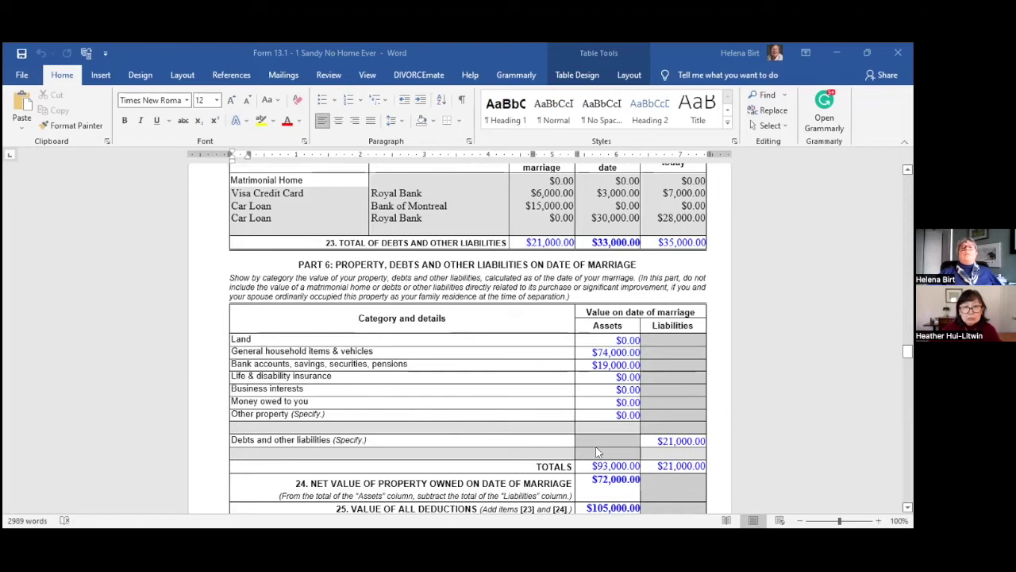
pyautogui.scroll(-1, 596, 447)
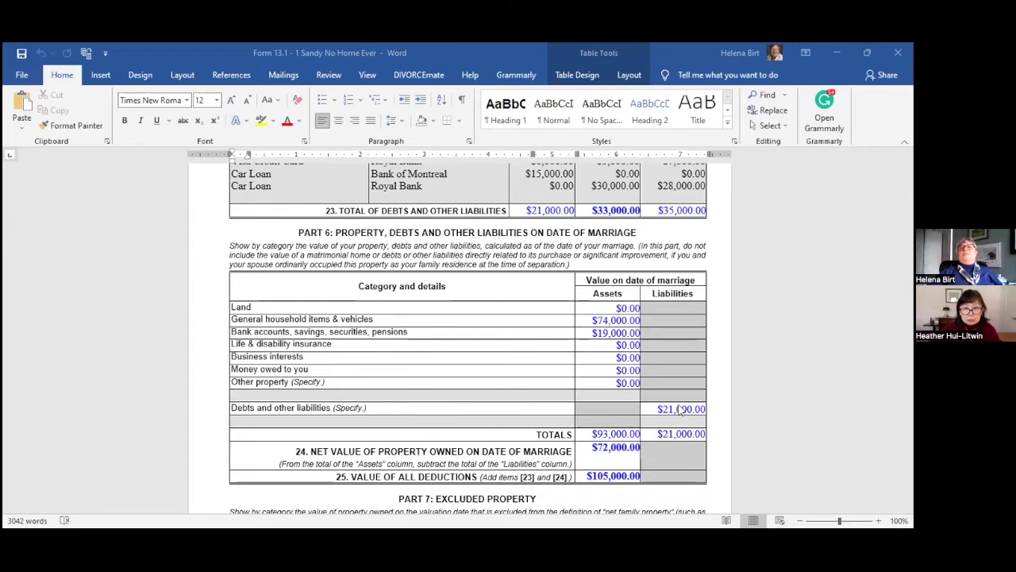
pyautogui.scroll(-1, 671, 420)
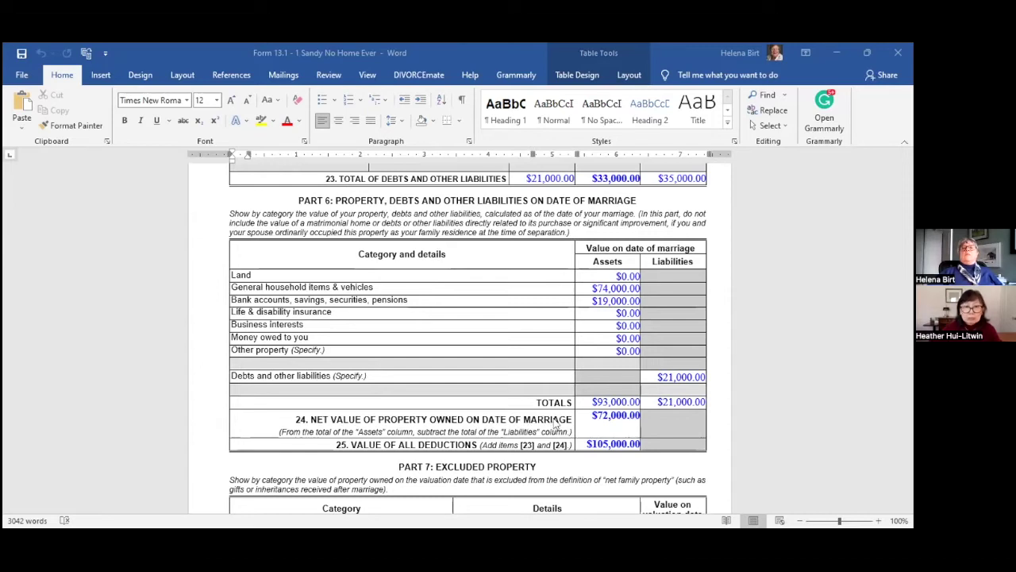
pyautogui.scroll(-1, 554, 407)
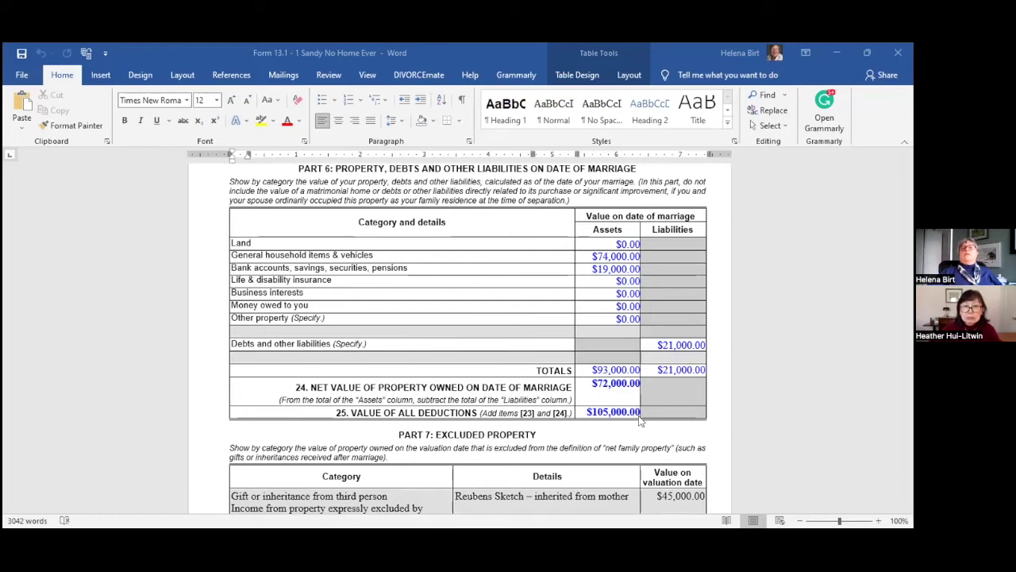
# Read the Part 7 excluded property table, including the inherited sketch entry and the item 26 total.
pyautogui.scroll(-1, 640, 421)
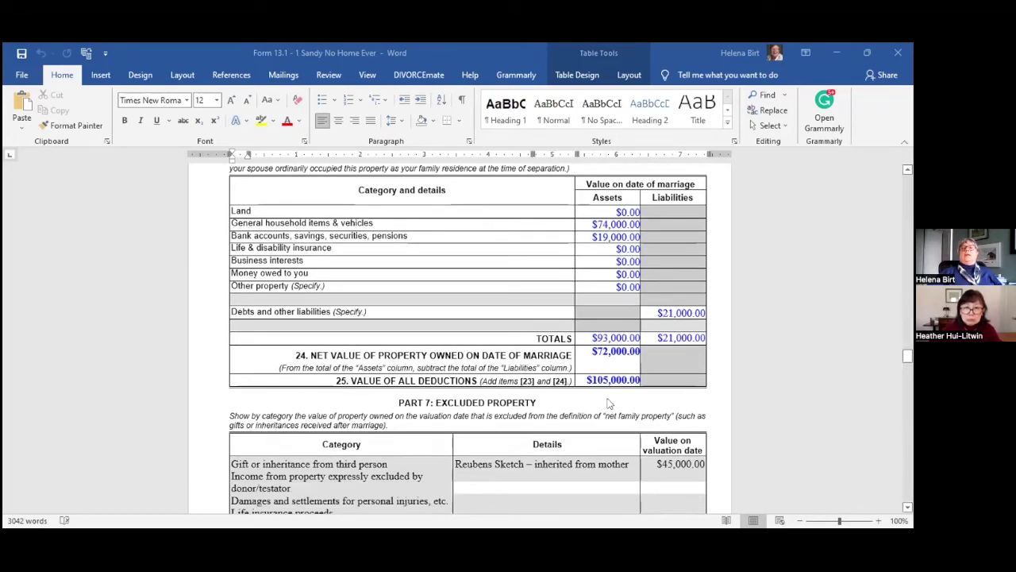
pyautogui.scroll(-1, 628, 393)
pyautogui.scroll(-1, 631, 384)
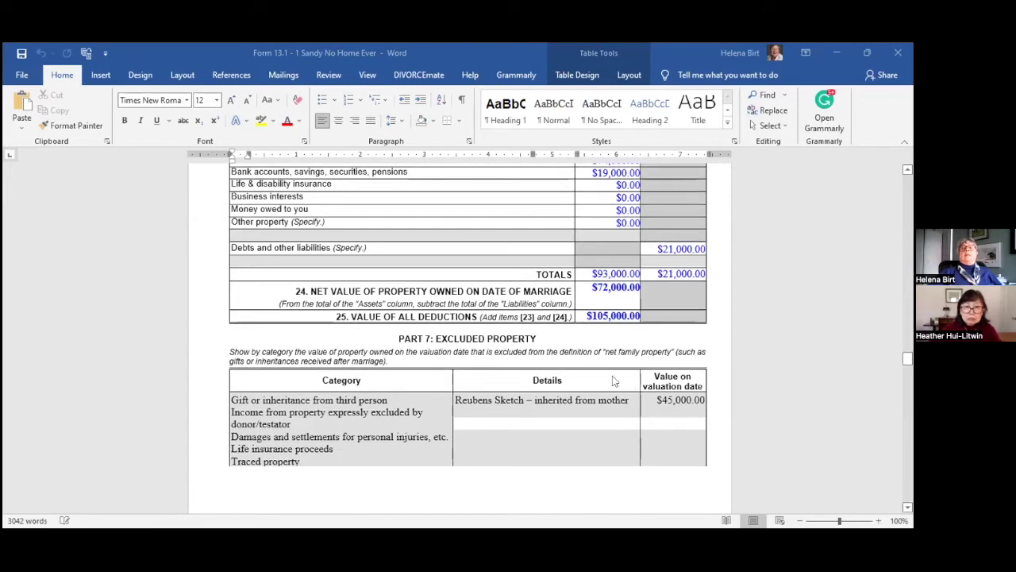
pyautogui.scroll(-1, 536, 422)
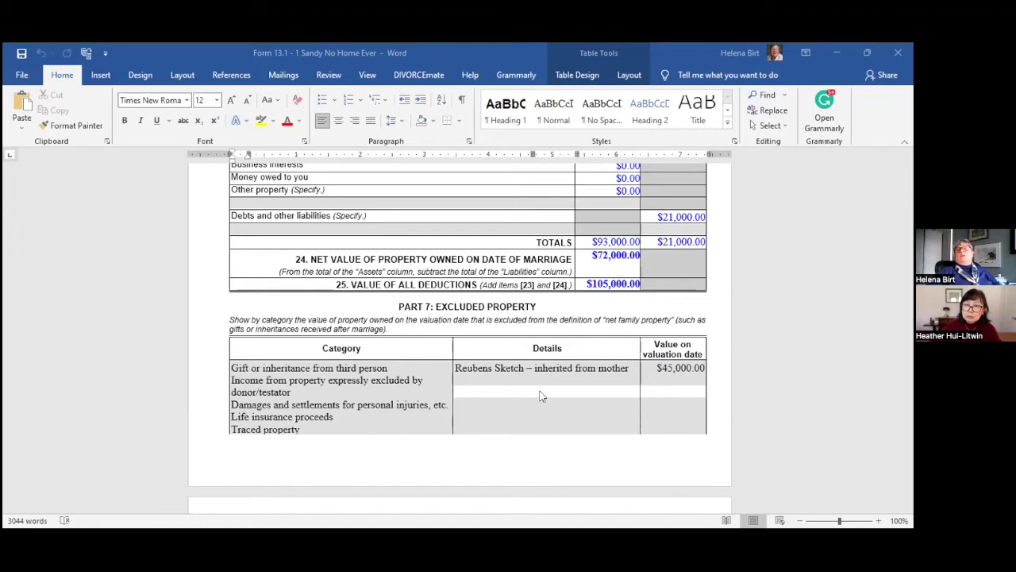
pyautogui.scroll(-3, 544, 392)
pyautogui.scroll(-4, 544, 393)
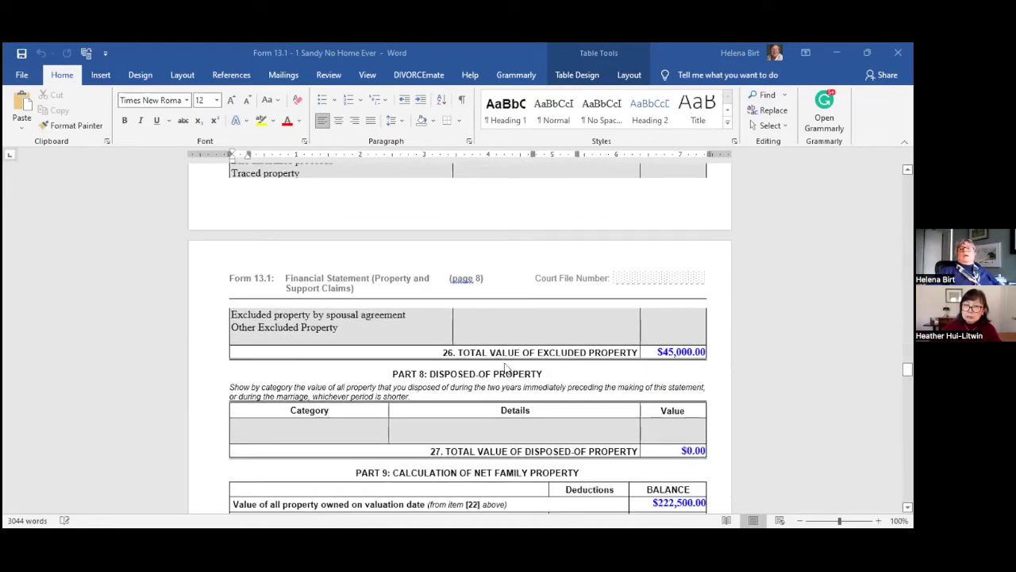
# Review Part 8 disposed-of property, the Part 9 net family property calculation, and the updating notes and swearing section below it.
pyautogui.scroll(-3, 505, 367)
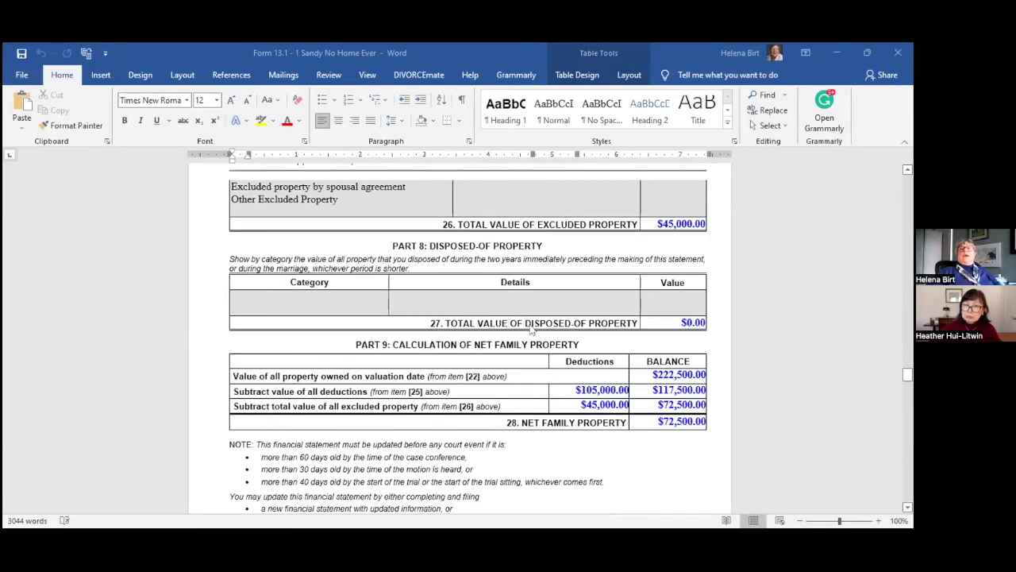
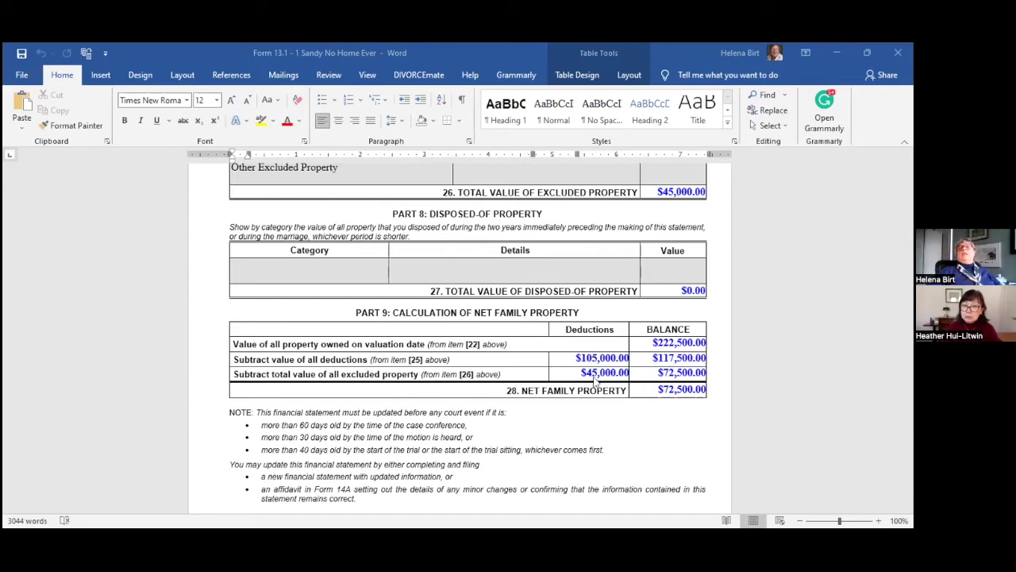
pyautogui.scroll(-2, 668, 413)
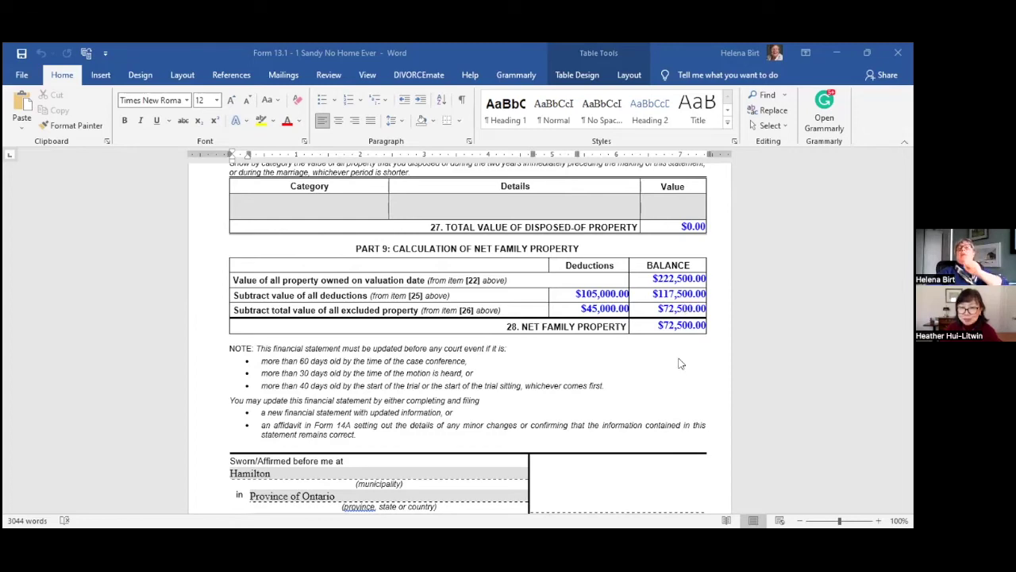
pyautogui.scroll(-1, 581, 386)
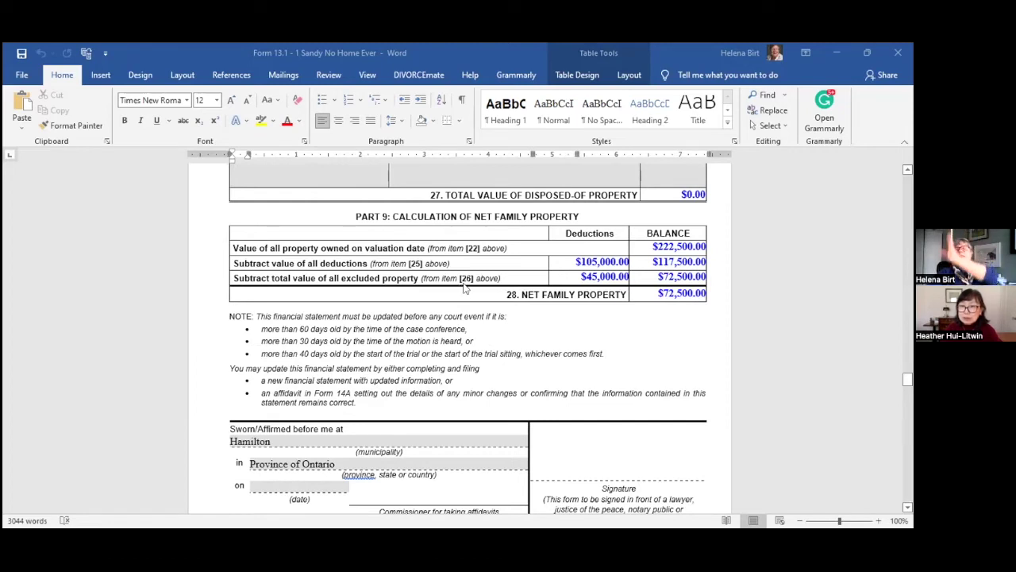
pyautogui.scroll(-1, 454, 329)
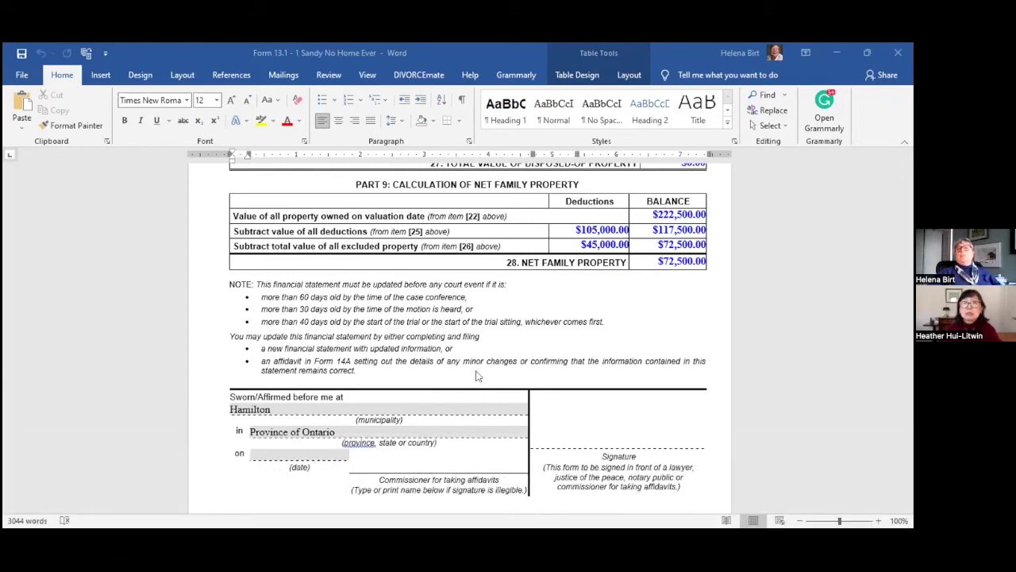
pyautogui.scroll(2, 480, 373)
pyautogui.scroll(-1, 482, 351)
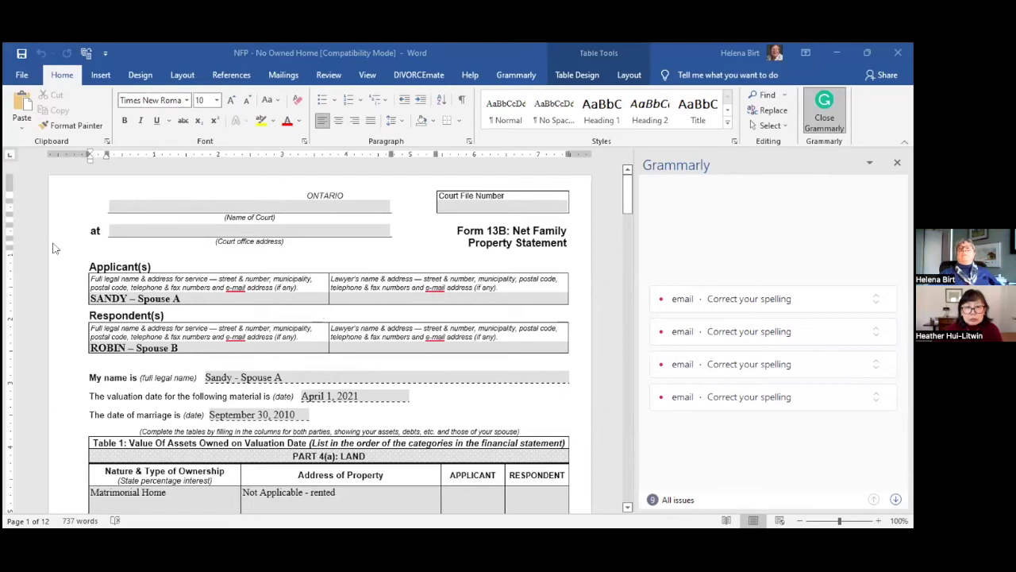
# Read the opening of the Form 13B Net Family Property Statement: the parties, valuation and marriage dates, and Part 4(a) land table.
pyautogui.scroll(-1, 176, 324)
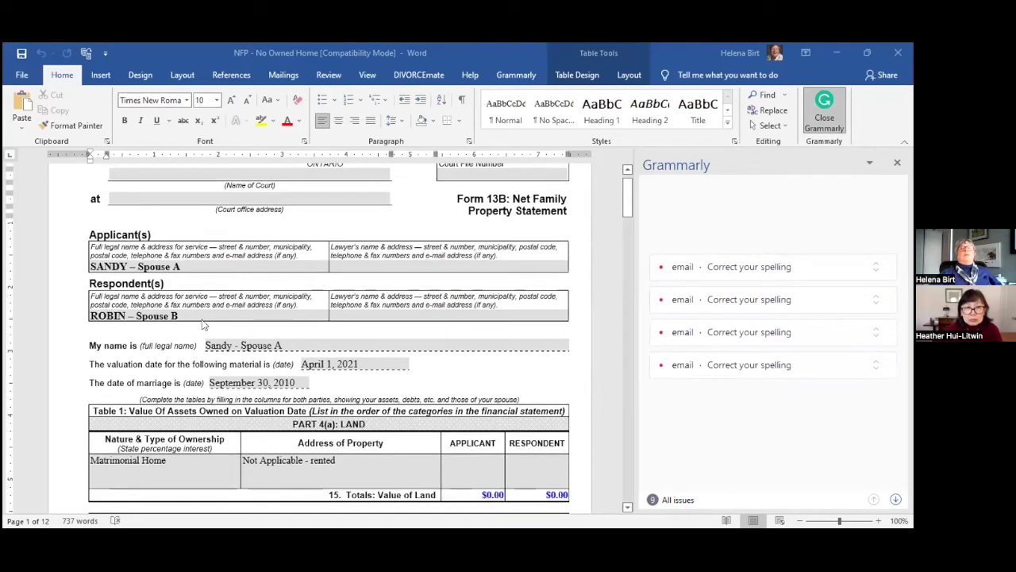
pyautogui.scroll(-1, 175, 324)
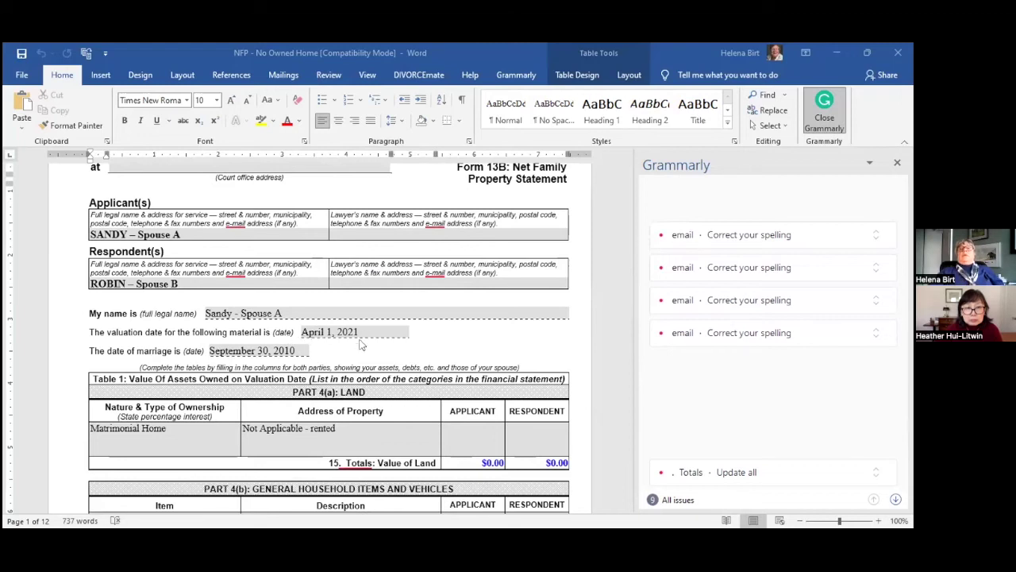
pyautogui.scroll(-1, 310, 340)
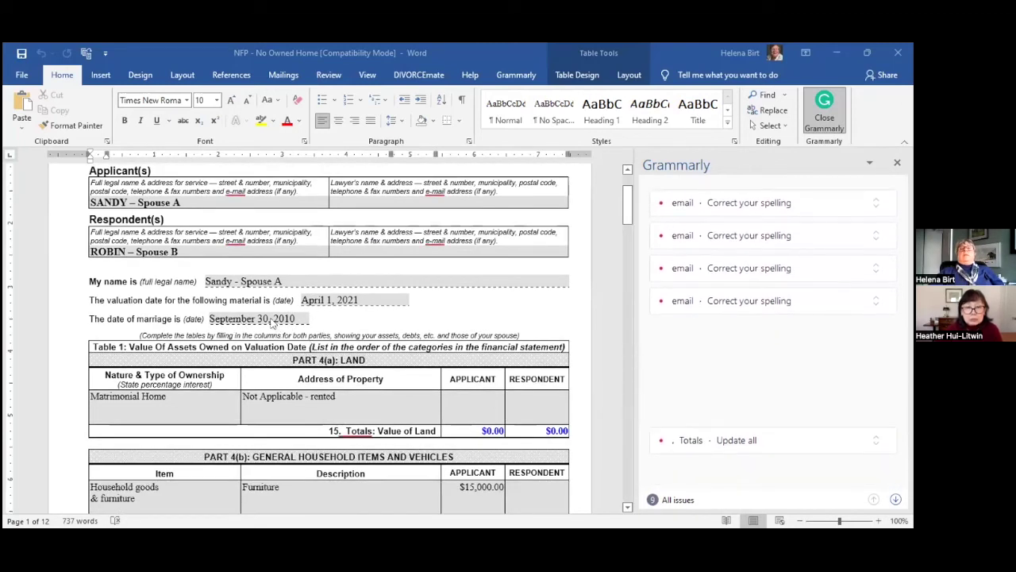
pyautogui.scroll(-2, 280, 367)
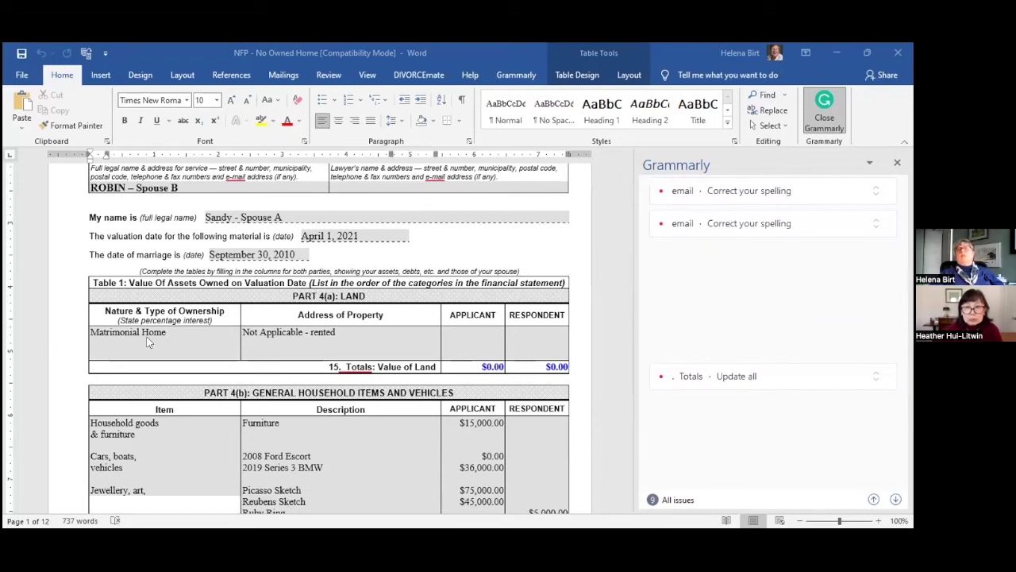
pyautogui.scroll(-2, 150, 348)
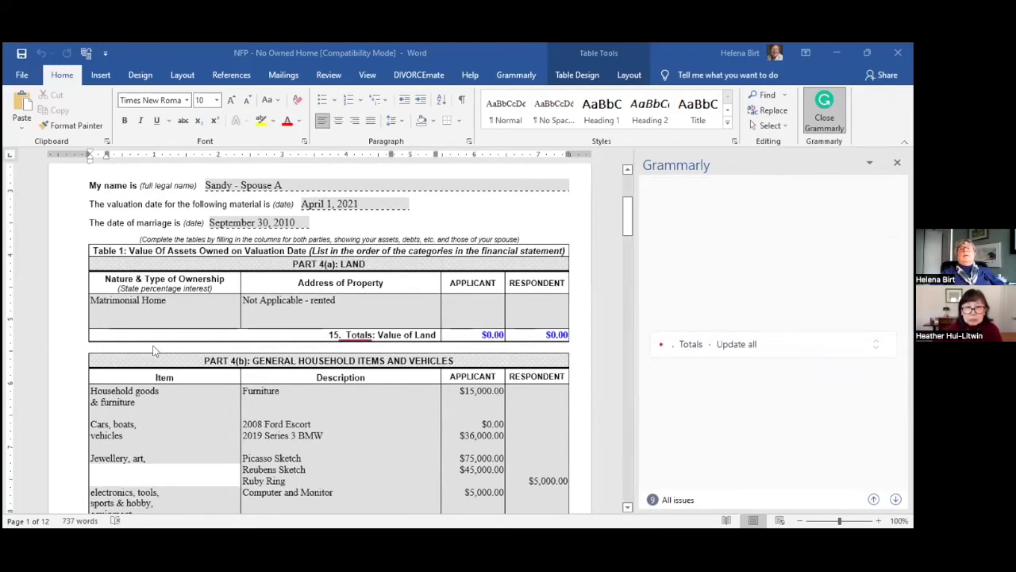
# Compare the applicant and respondent columns in Form 13B's Part 4(b) household items and vehicles table, including the item 16 totals.
pyautogui.scroll(-2, 161, 357)
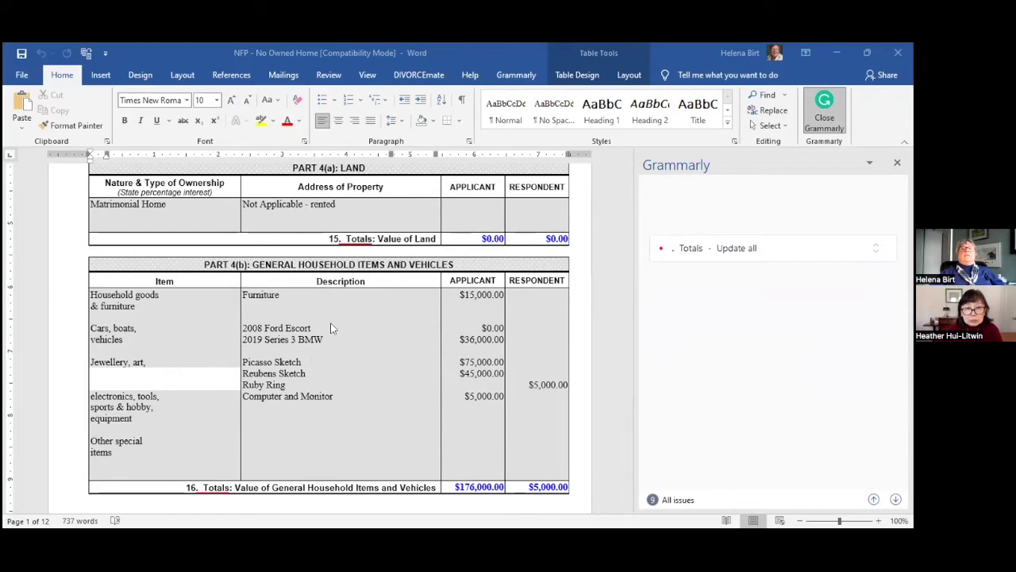
pyautogui.scroll(4, 327, 325)
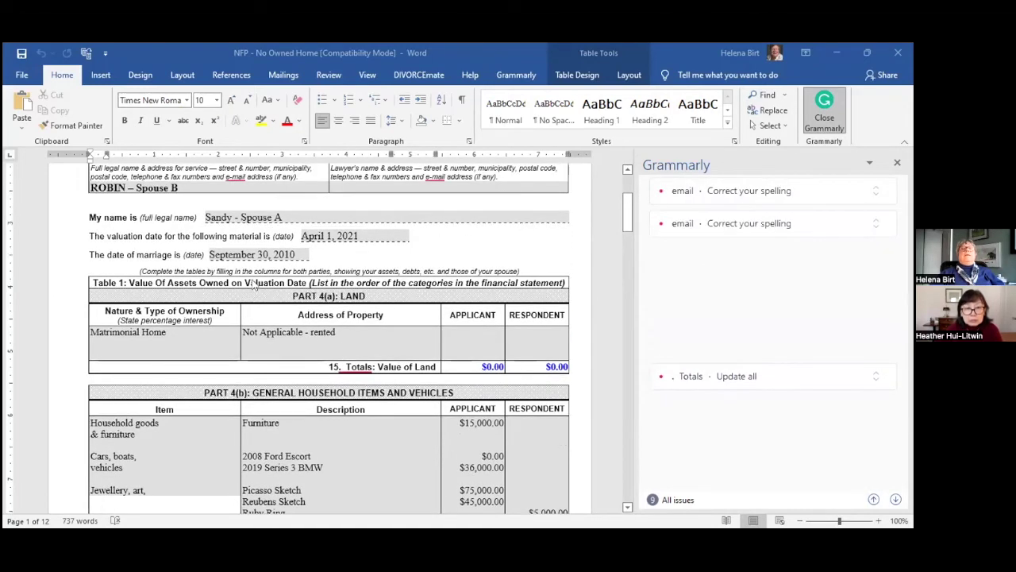
pyautogui.scroll(-3, 393, 391)
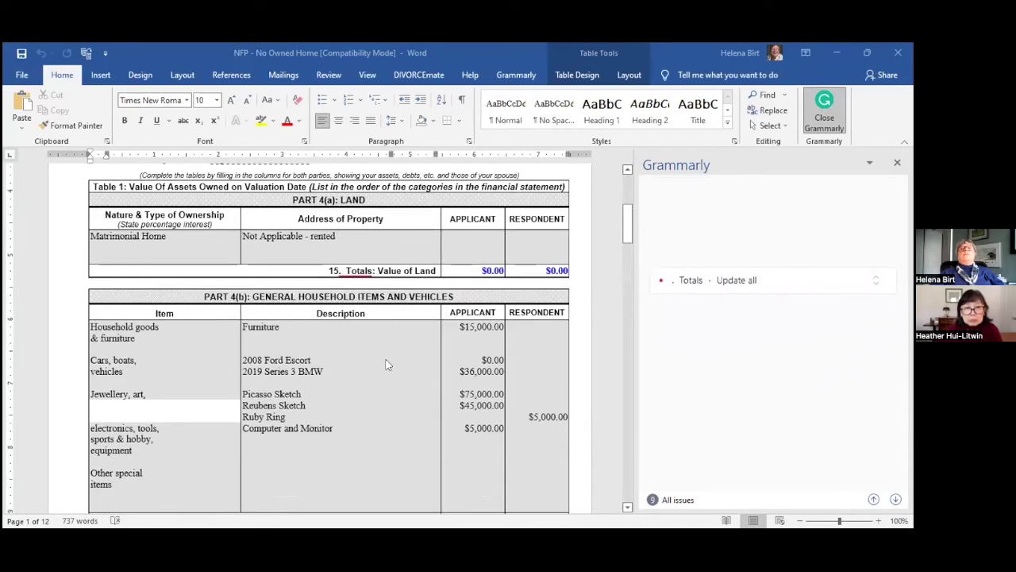
pyautogui.scroll(-1, 388, 366)
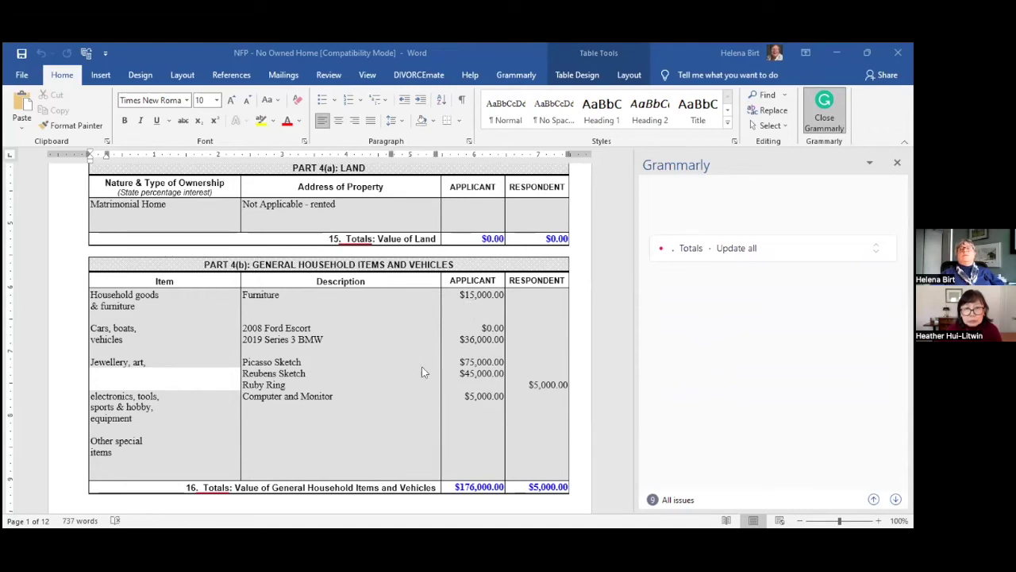
pyautogui.scroll(-1, 426, 379)
pyautogui.scroll(1, 391, 361)
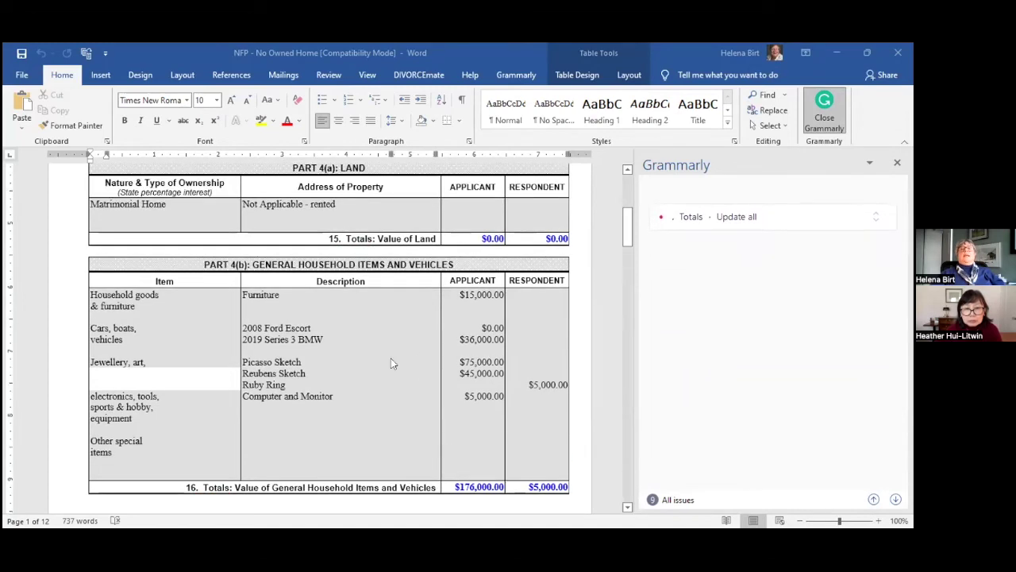
pyautogui.scroll(-2, 431, 400)
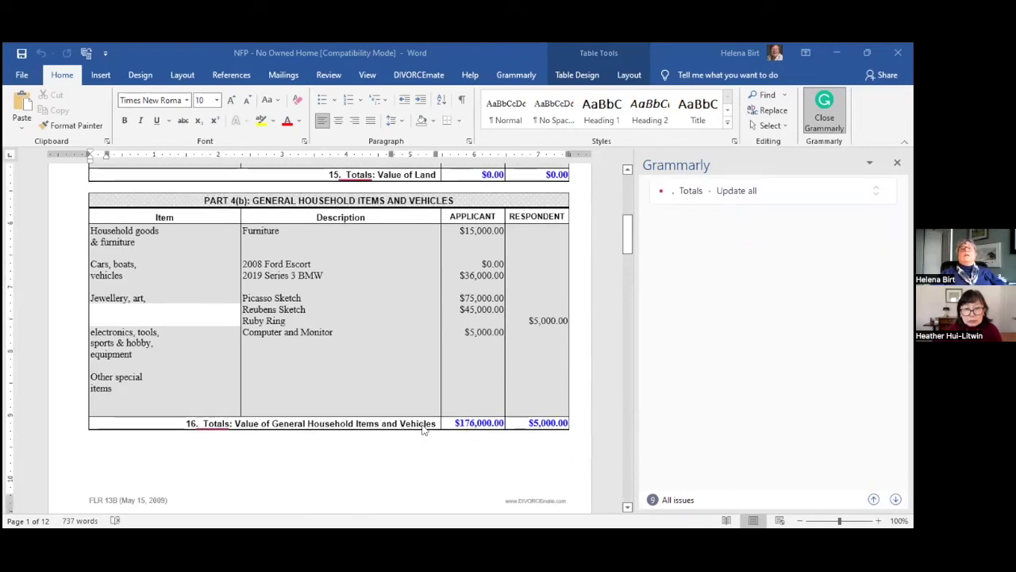
# Check Form 13B's Parts 4(c) to 4(g) for both spouses, from bank accounts to other property, plus the item 22 totals.
pyautogui.scroll(-5, 469, 431)
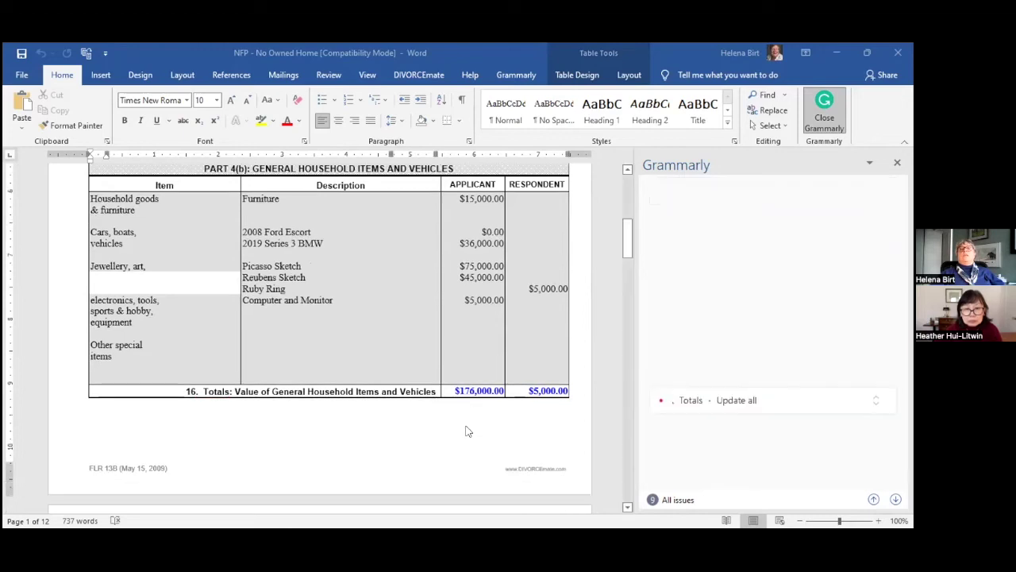
pyautogui.scroll(-1, 401, 434)
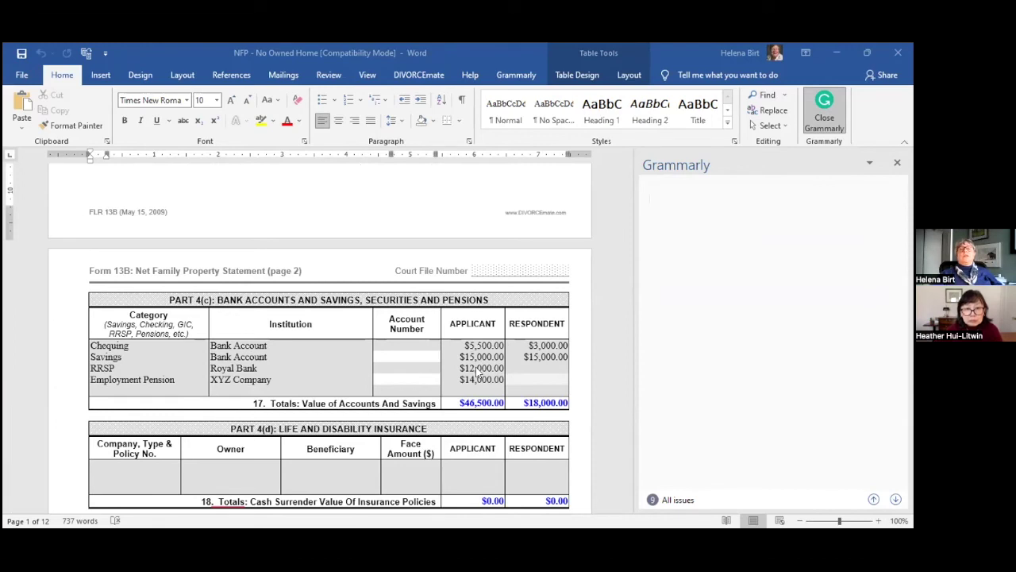
pyautogui.scroll(-5, 476, 372)
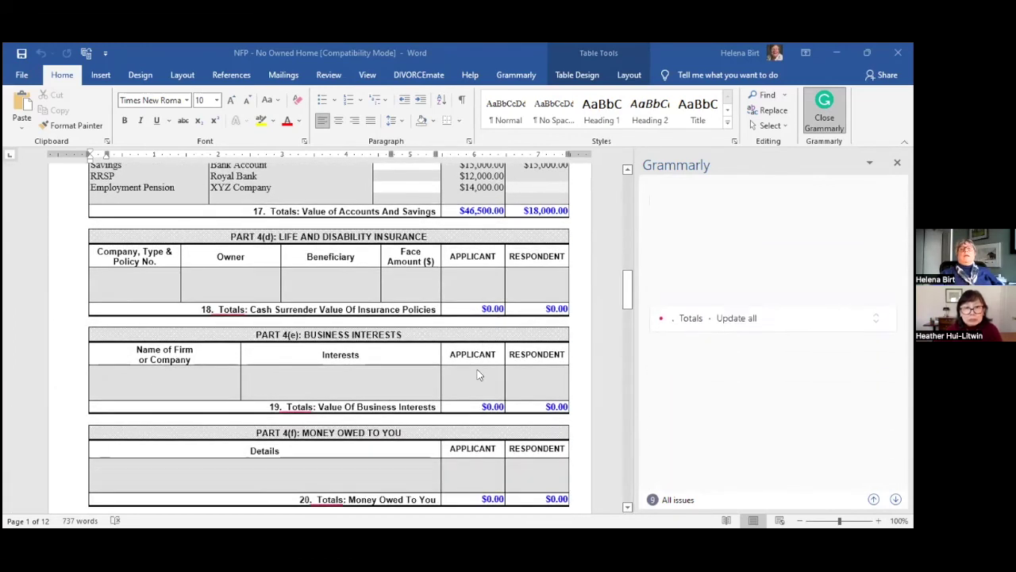
pyautogui.scroll(-2, 477, 369)
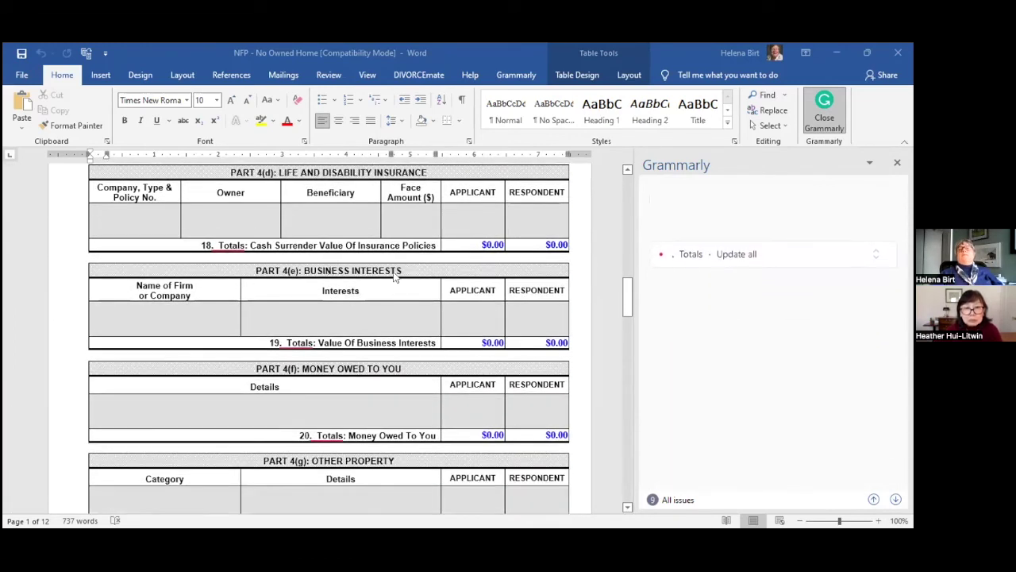
pyautogui.scroll(-3, 401, 276)
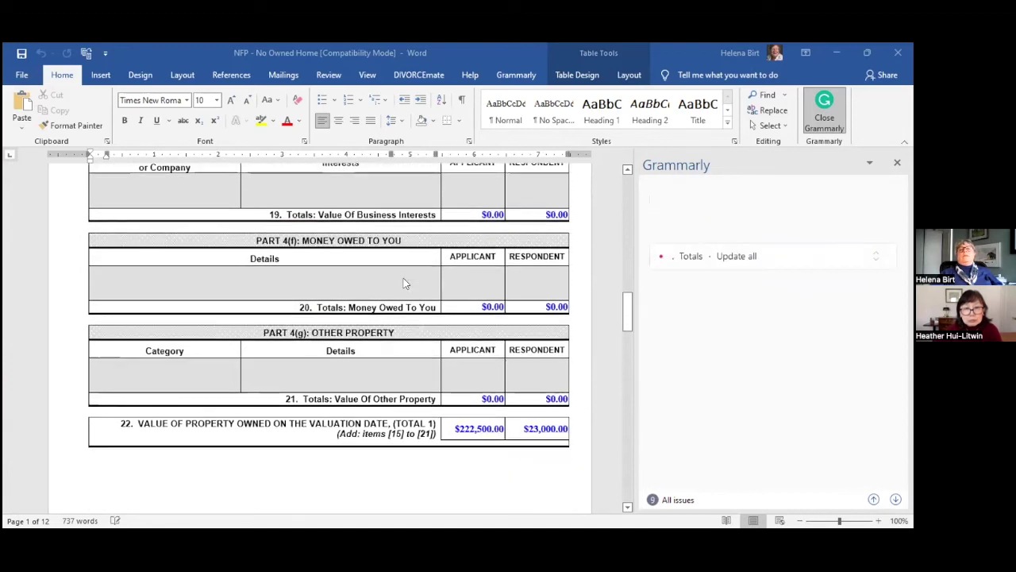
pyautogui.scroll(-1, 426, 323)
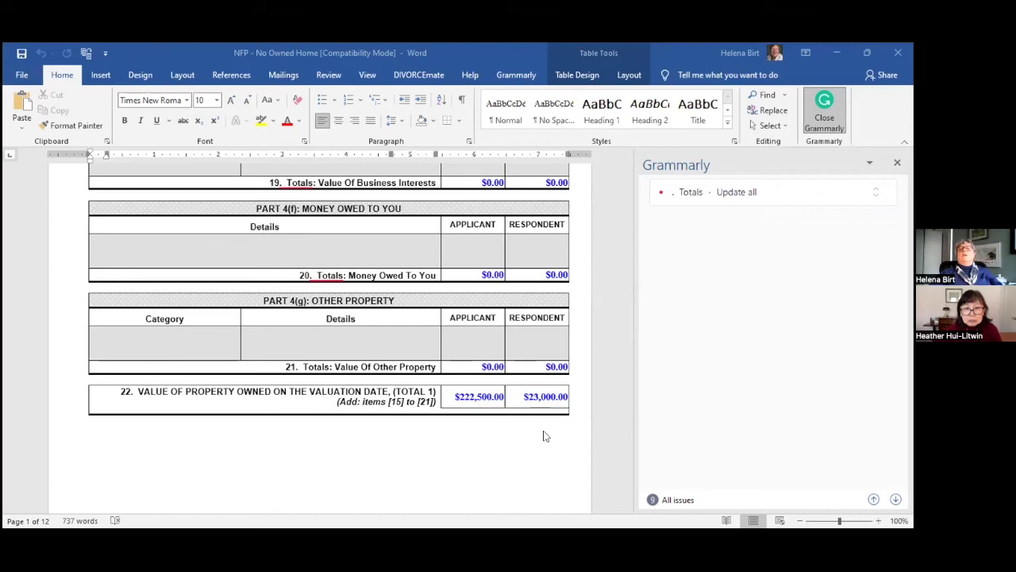
pyautogui.scroll(-5, 516, 404)
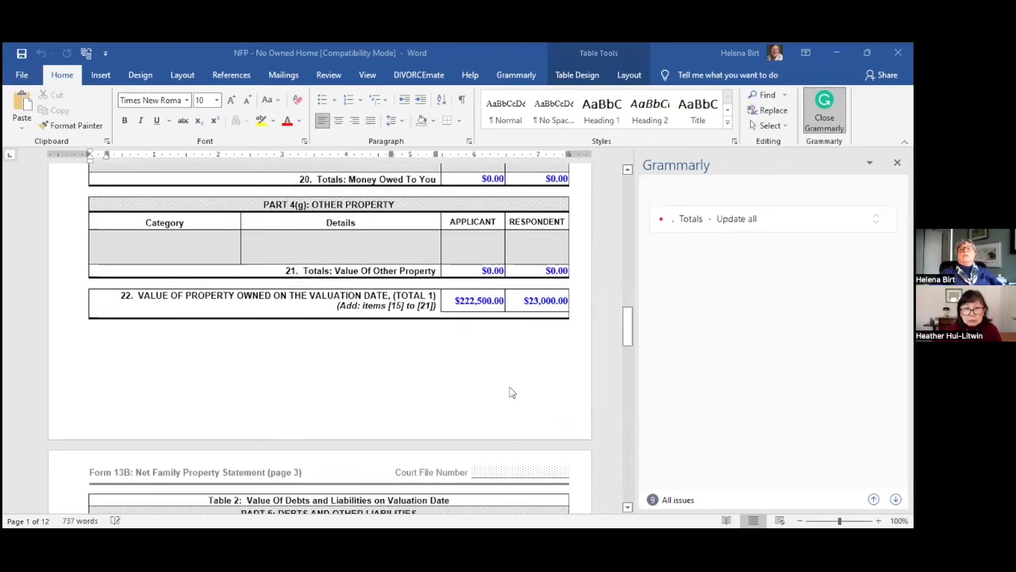
# Compare both spouses' valuation-date debts in Form 13B's Part 5 table, including the item 23 totals.
pyautogui.scroll(-2, 511, 401)
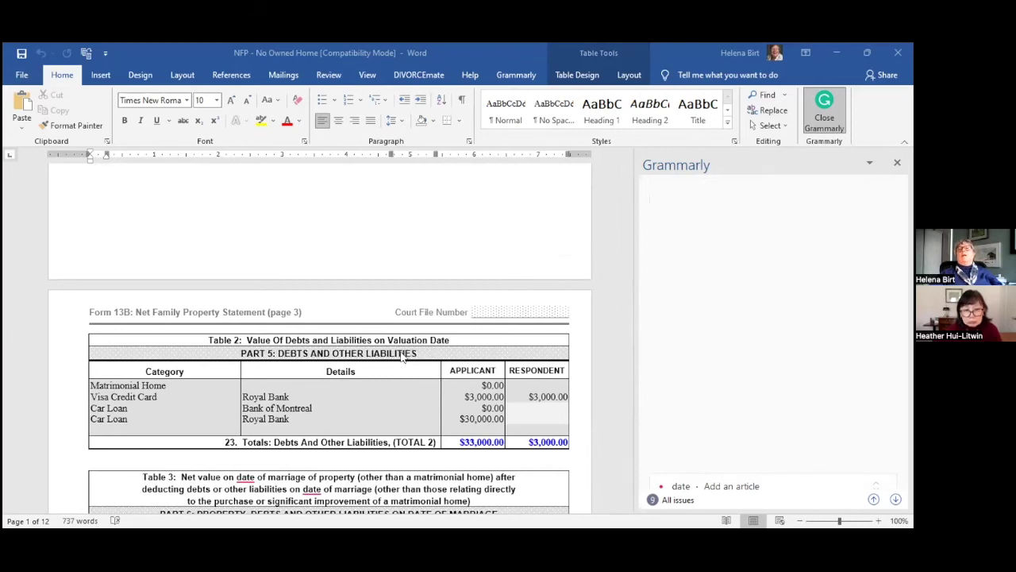
pyautogui.scroll(-2, 427, 362)
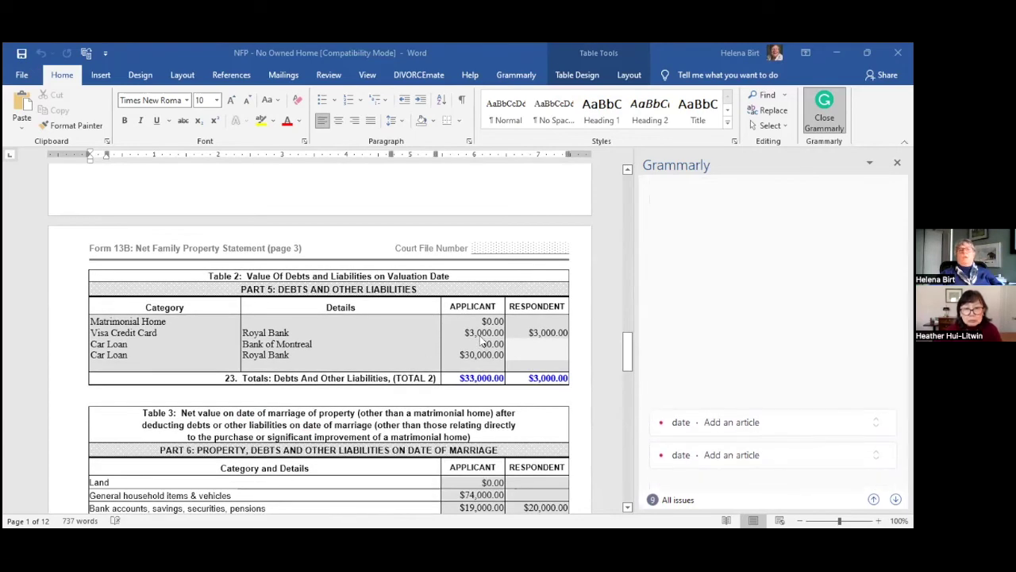
pyautogui.scroll(-1, 401, 353)
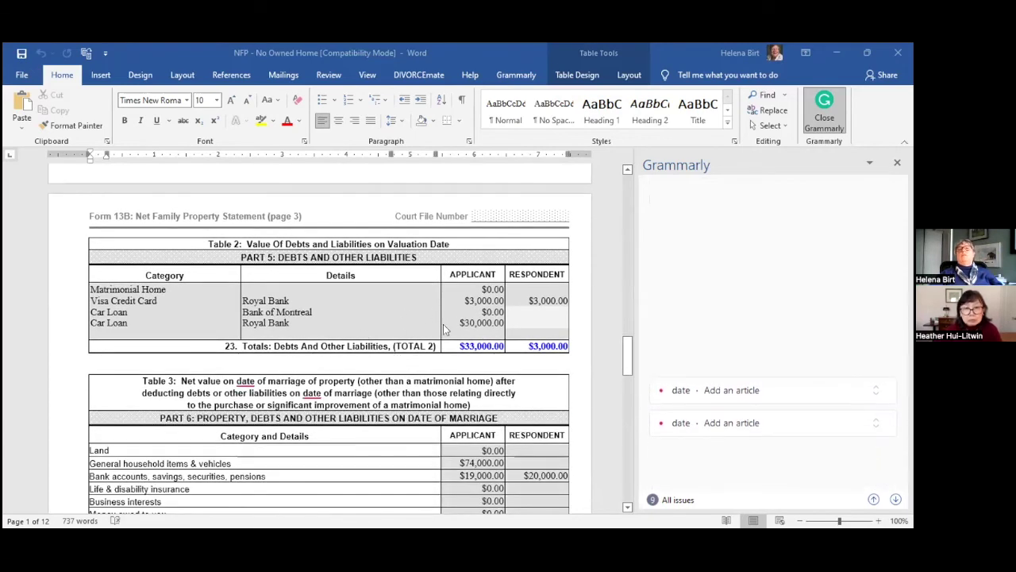
# Review Form 13B's Part 6 date-of-marriage property and debts and its Part 7 excluded property for both spouses, through items 24 and 26.
pyautogui.scroll(-6, 486, 367)
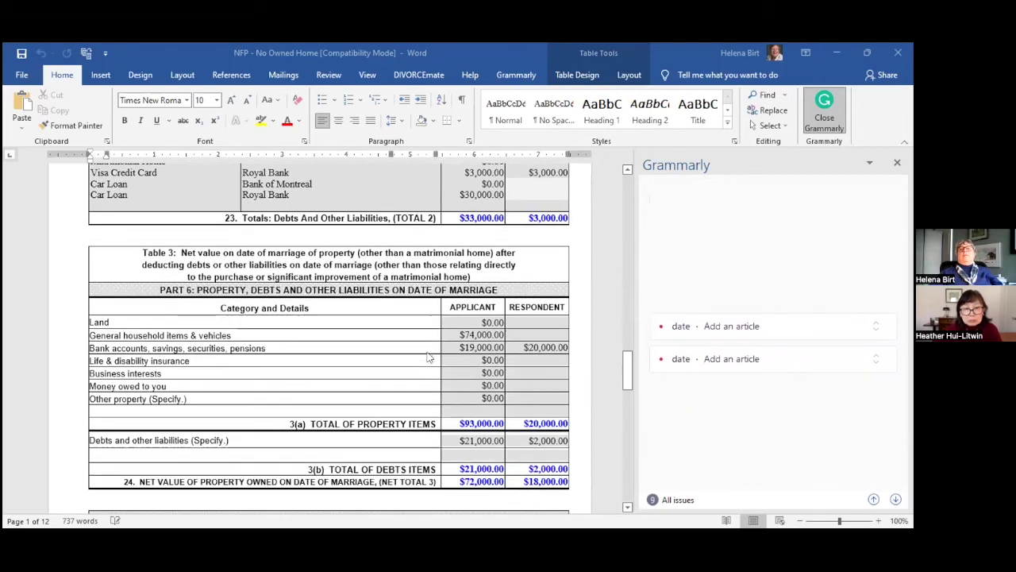
pyautogui.scroll(-2, 463, 330)
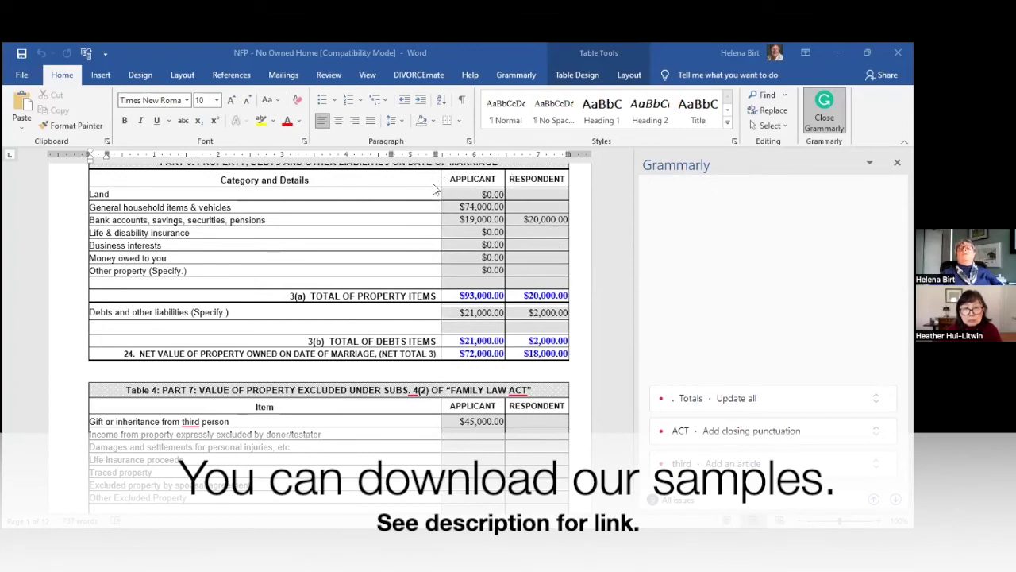
pyautogui.scroll(-1, 445, 213)
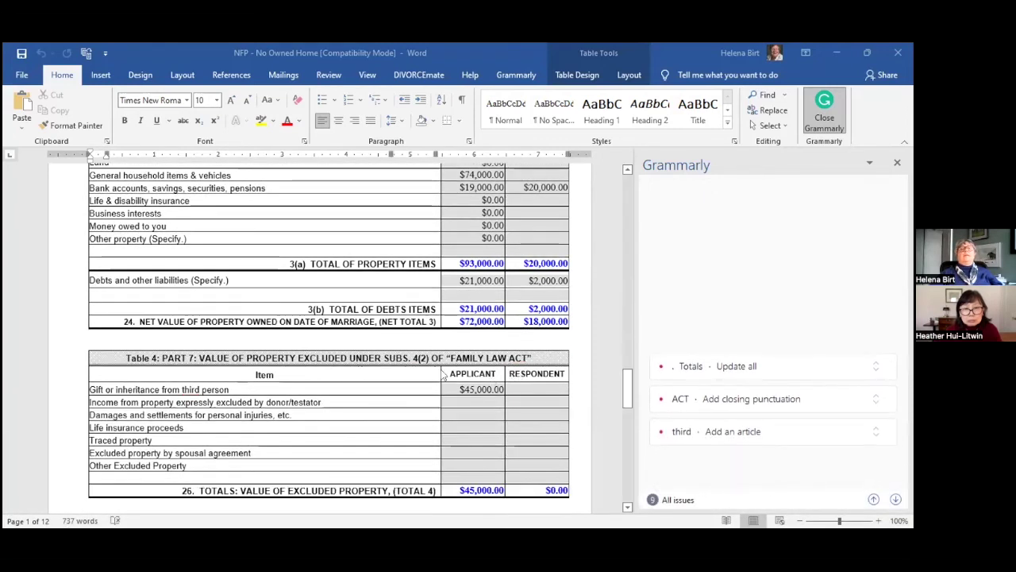
pyautogui.scroll(2, 432, 231)
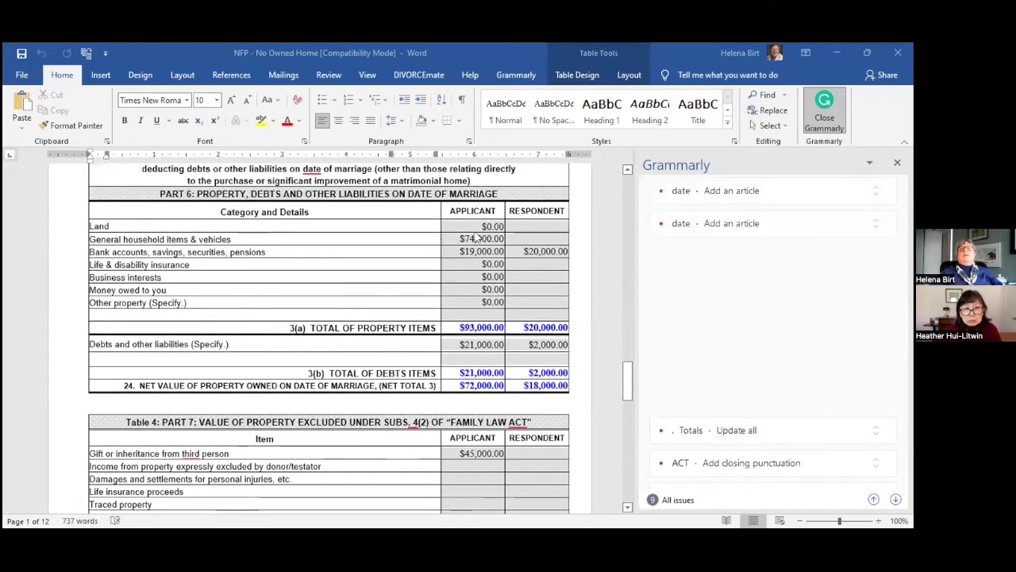
pyautogui.scroll(-2, 404, 306)
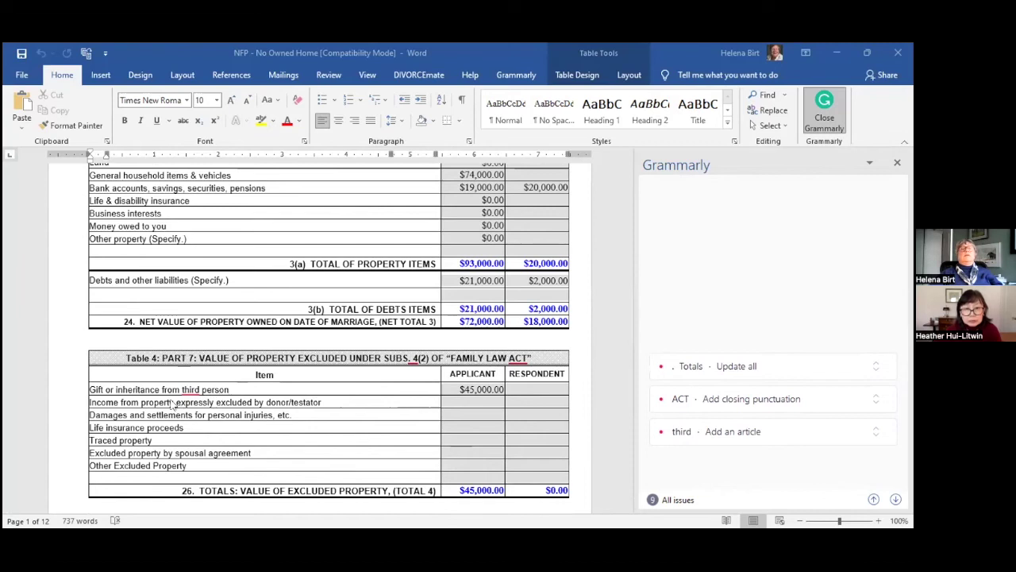
pyautogui.scroll(-1, 296, 410)
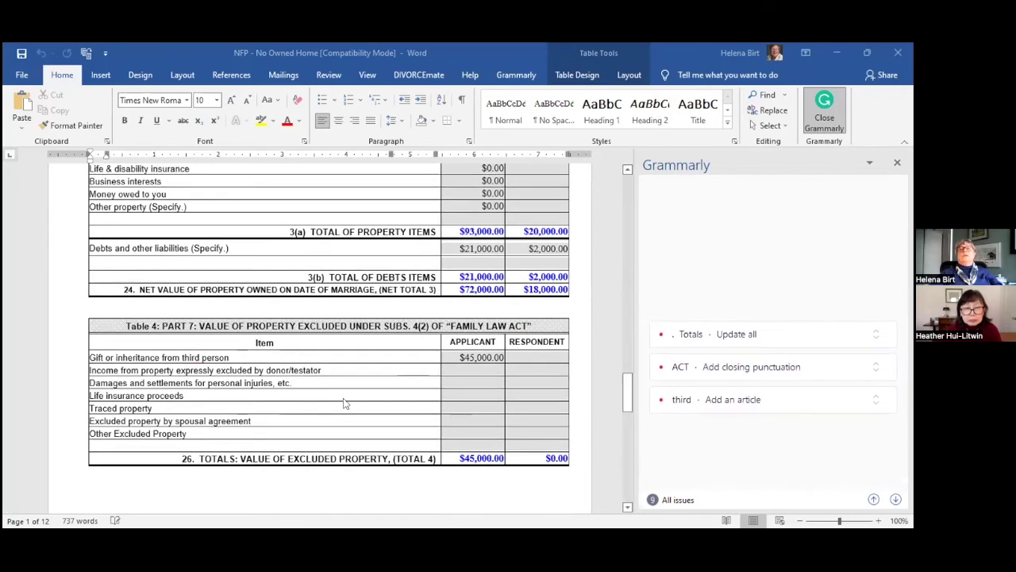
pyautogui.scroll(-2, 353, 421)
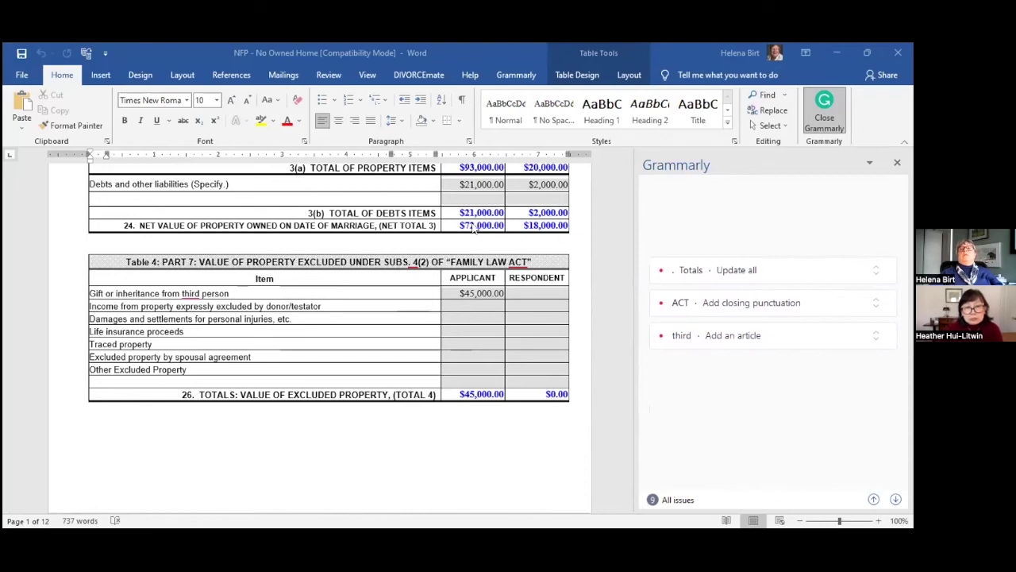
# Examine the page 4 summary of Form 13B, from Totals 2 to 5 through the net family property subtraction and equalization payments.
pyautogui.scroll(-4, 481, 304)
pyautogui.scroll(-3, 482, 316)
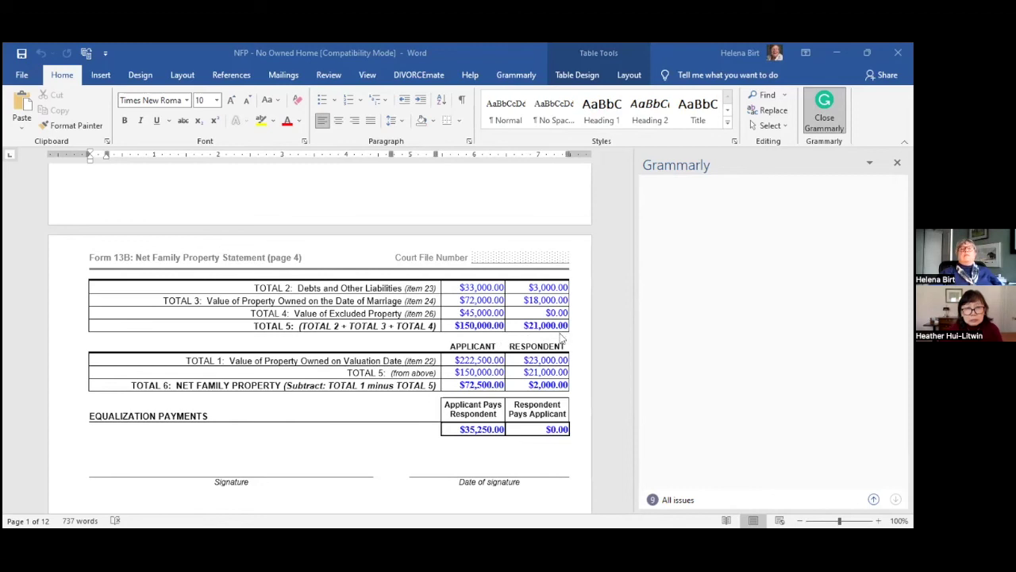
pyautogui.scroll(-2, 561, 337)
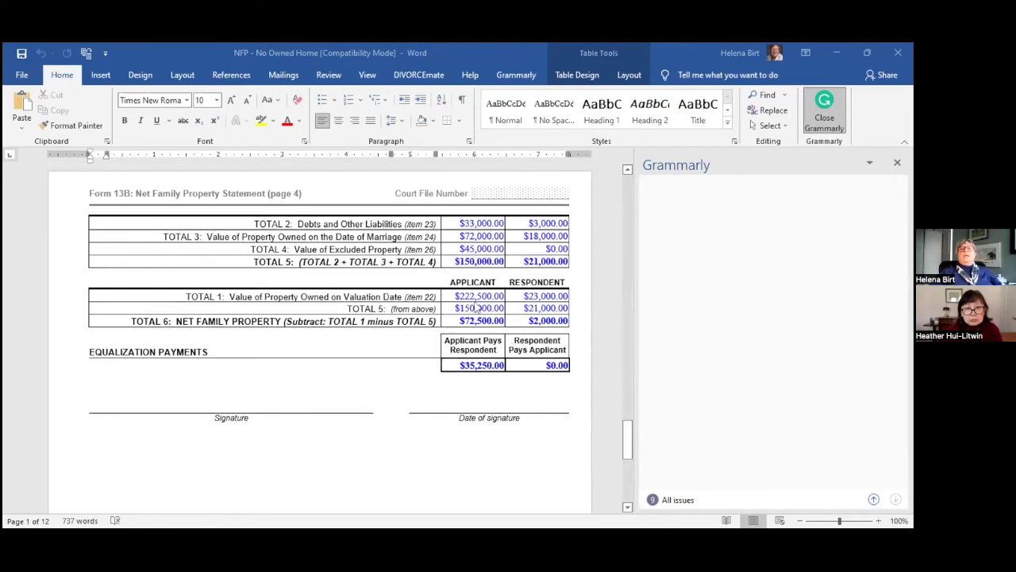